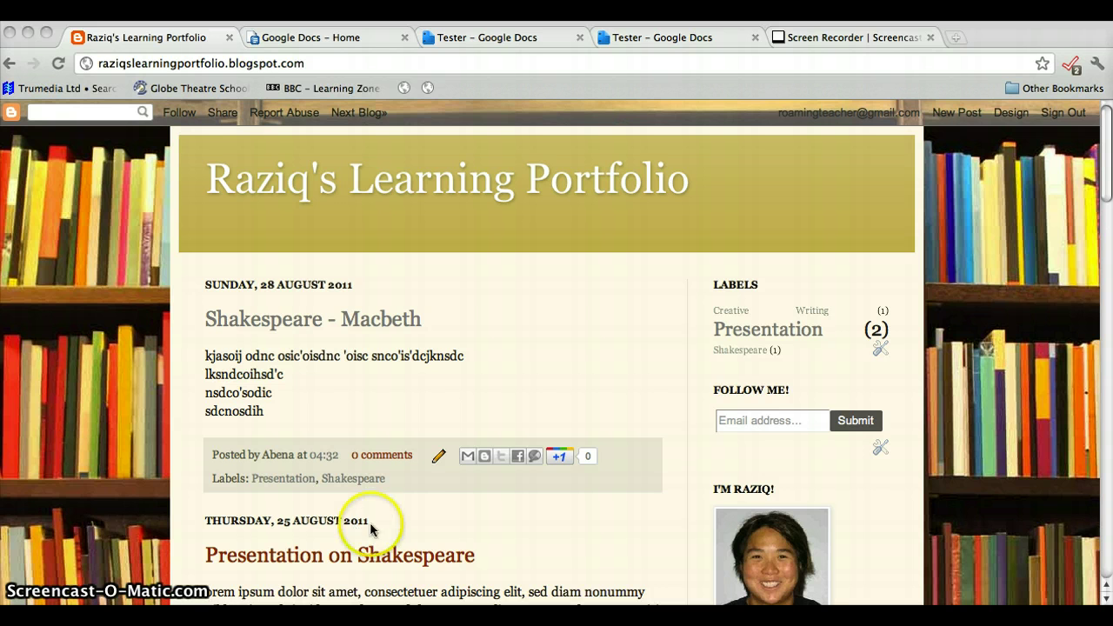
Filter the blog to the Presentation label and scroll through its two posts
left_click(789, 334)
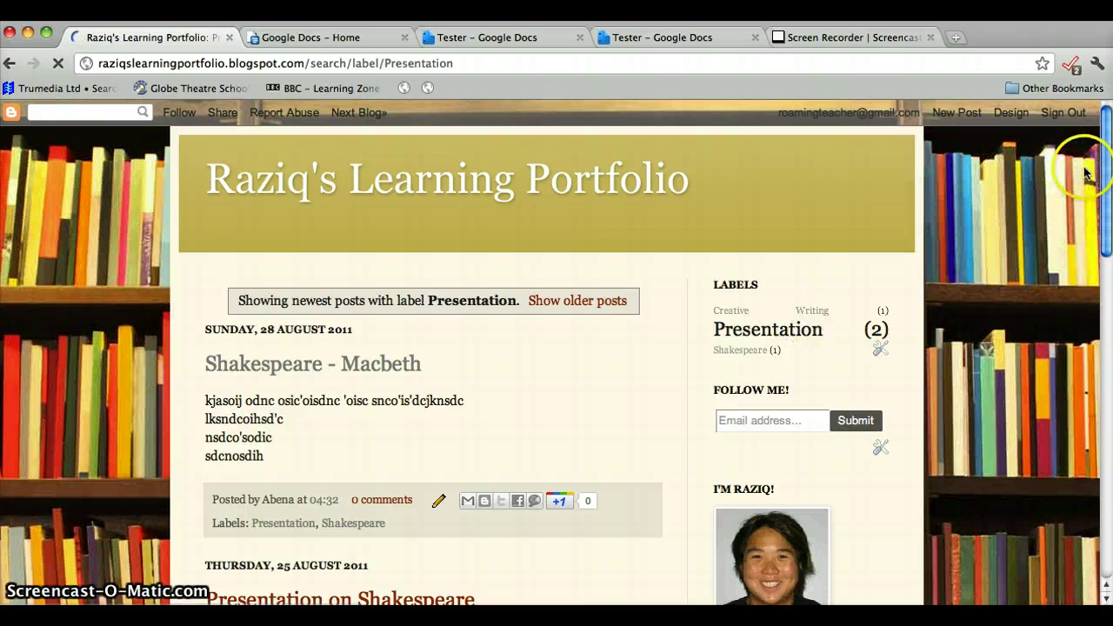
scroll(1100, 285, "down", 5)
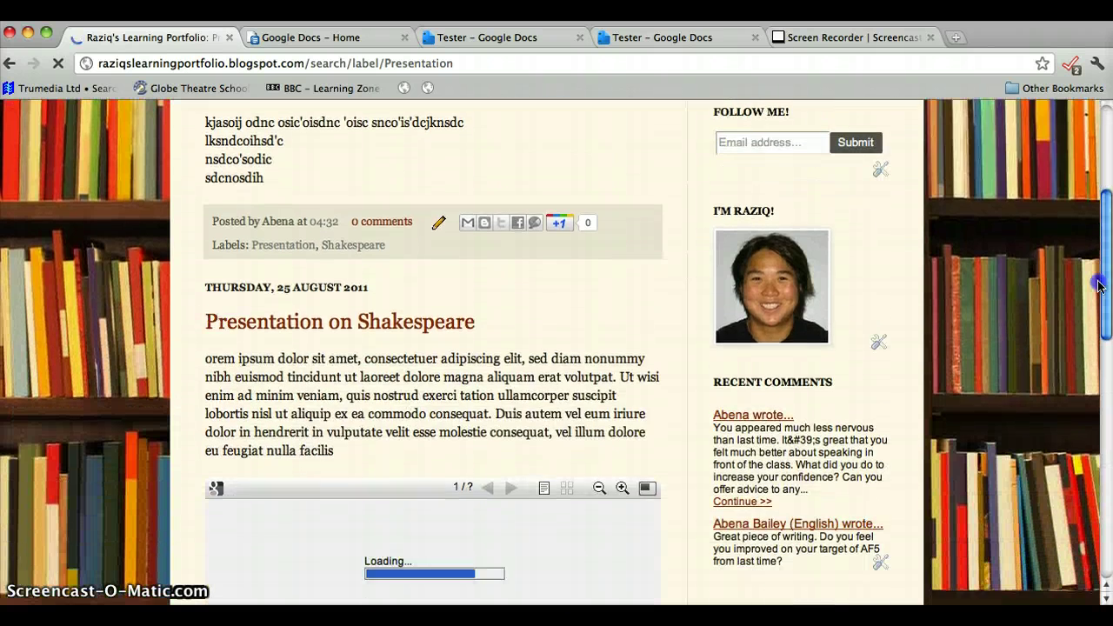
scroll(1100, 285, "down", 4)
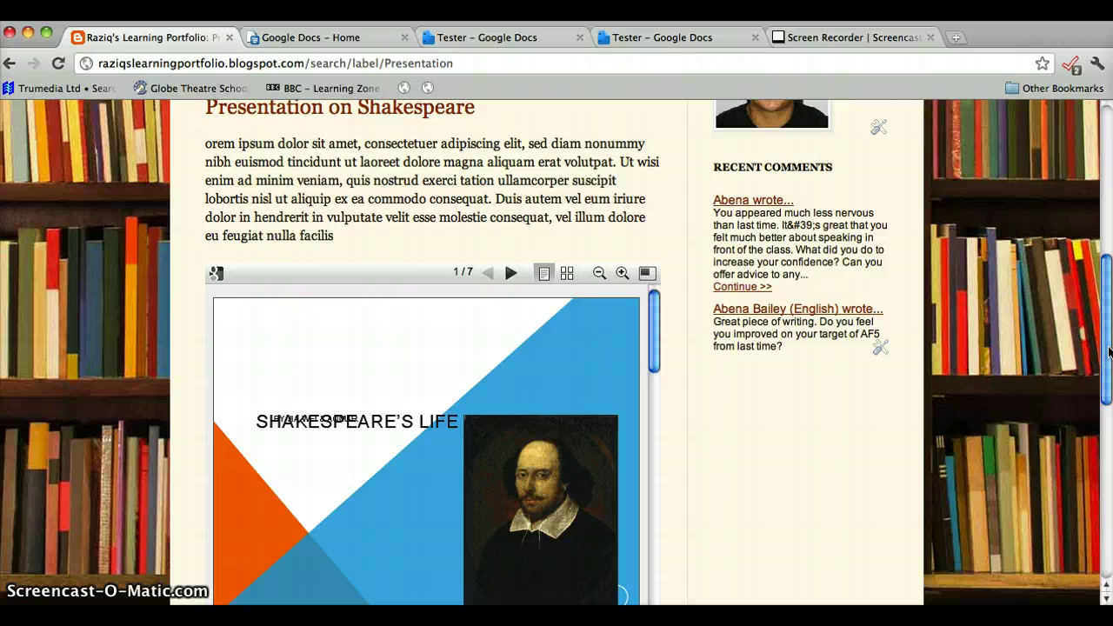
left_click_drag(1109, 350, 1111, 261)
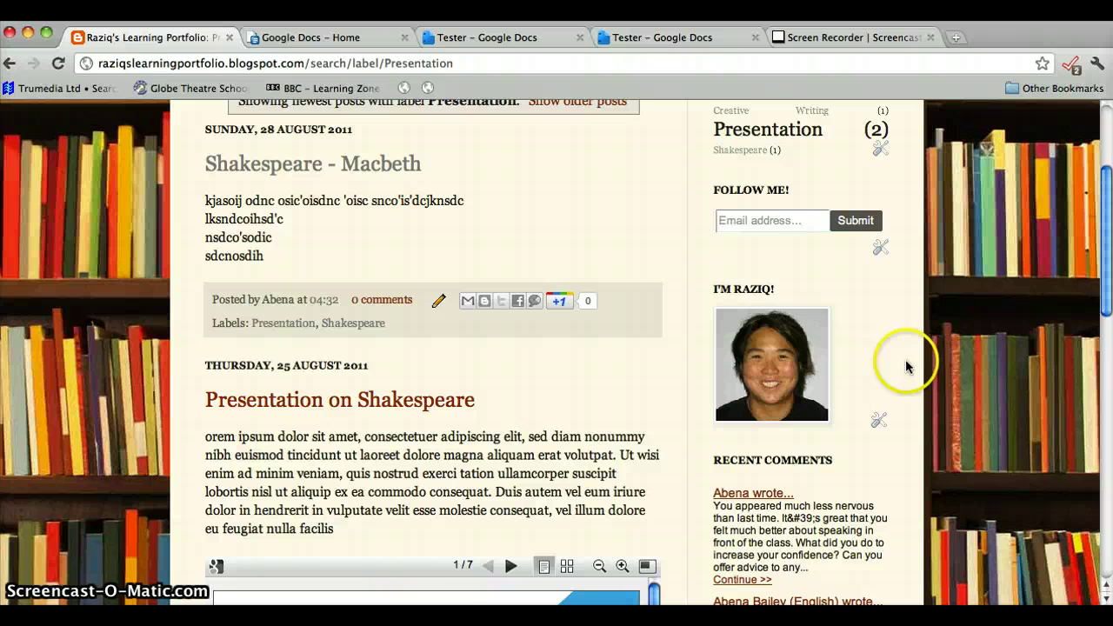
Start a new post titled 'Tester' and paste the Lorem ipsum paragraph as its body
left_click_drag(1107, 250, 1107, 185)
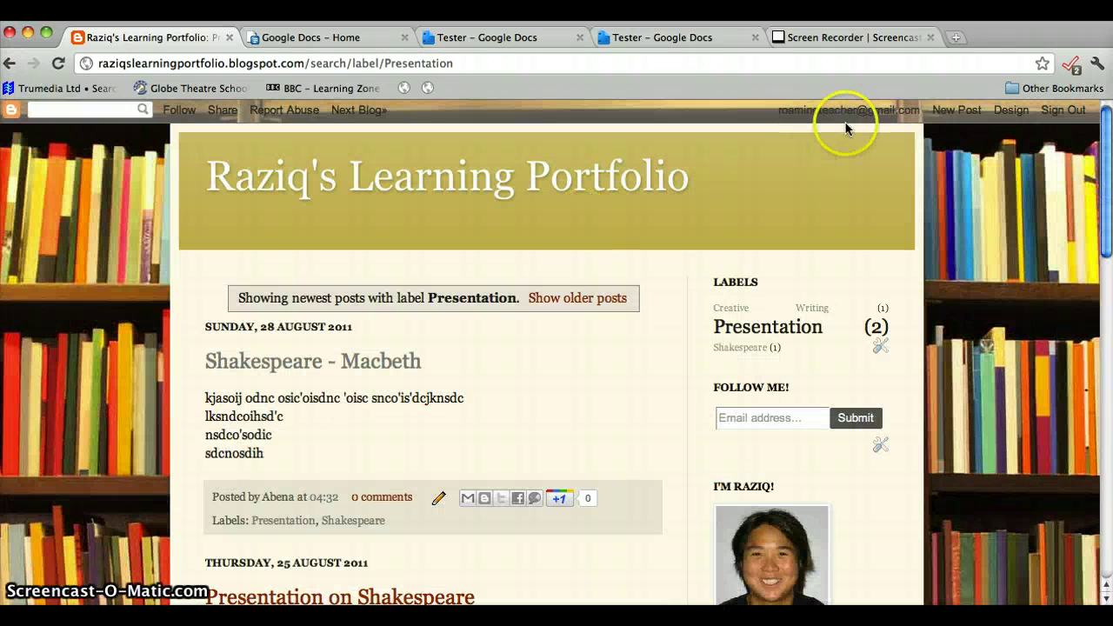
left_click(946, 111)
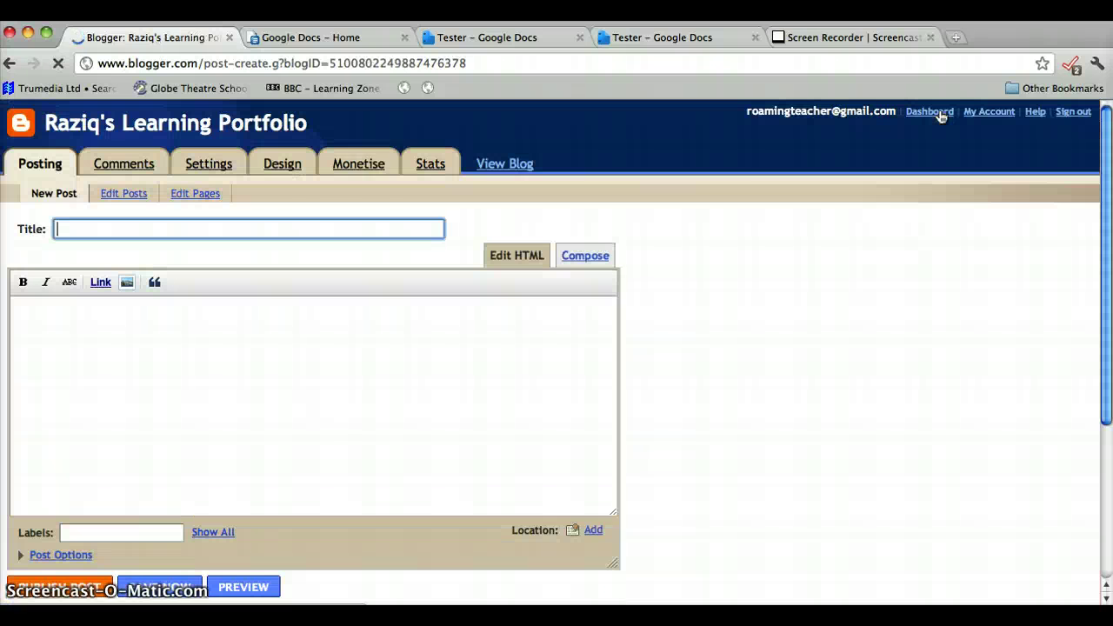
type("Tester")
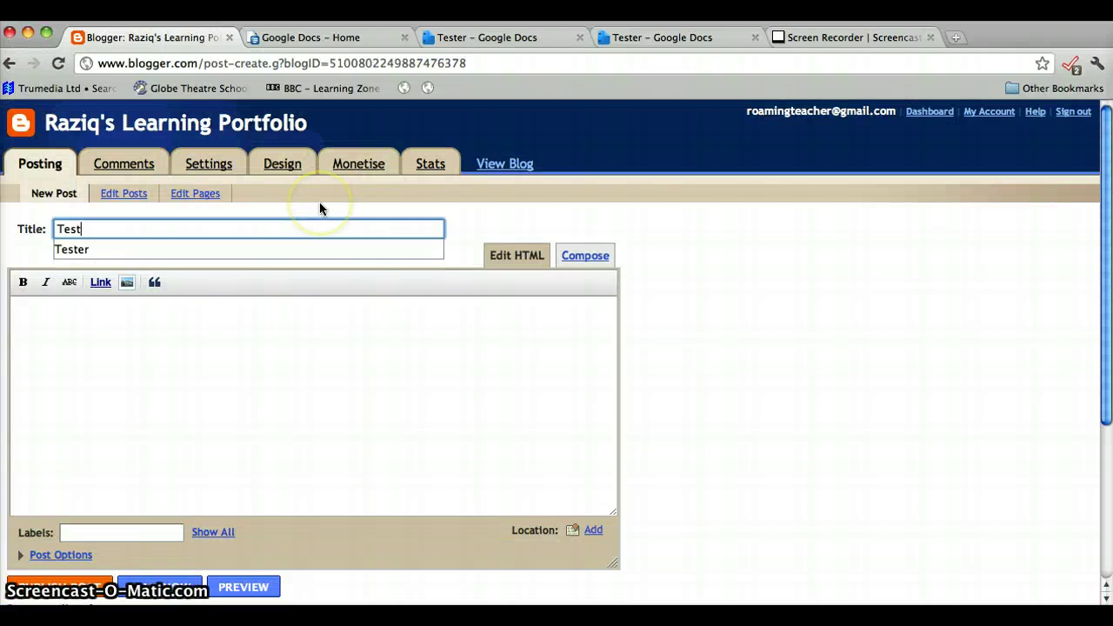
left_click(288, 322)
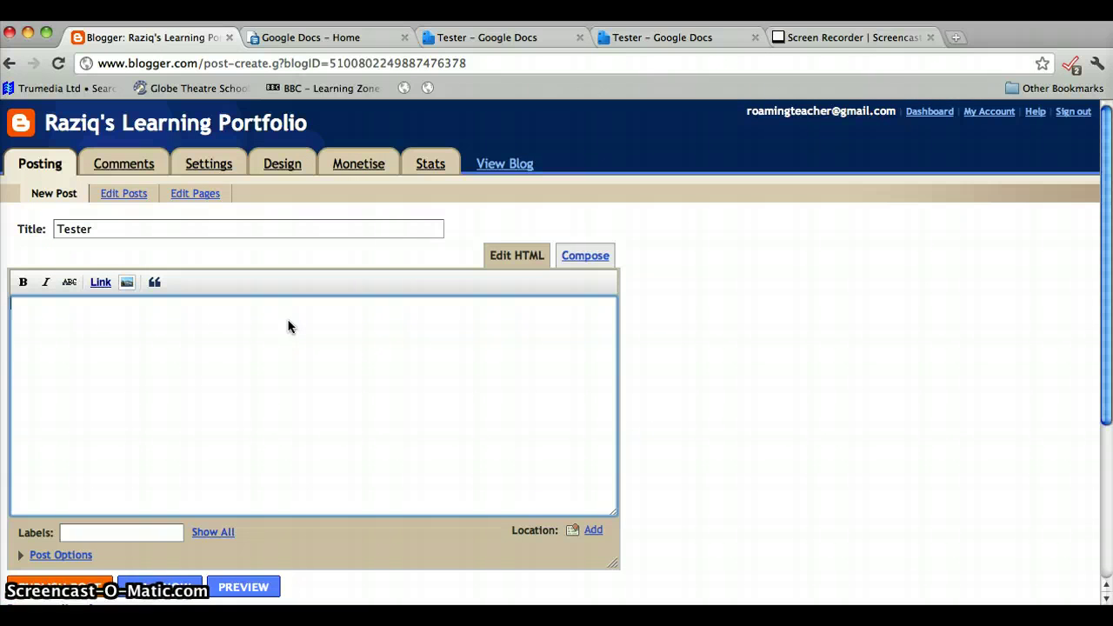
type("Lorem ipsum dolor sit amet, consectetuer adipiscing elit, sed diam nonummy nibh euismod tincidunt ut laoreet dolore magna aliquam erat volutpat. Ut wisi enim ad minim veniam, quis nostrud exerci tation ullamcorper suscipit lobortis nisl ut aliquip ex ea commodo consequat. Duis autem vel eum iriure dolor in hendrerit in vulputate velit esse molestie consequat, vel illum dolore eu feugiat nulla facilisis at vero eros et accumsan et iusto odio dignissim qui blandit praesent luptatum zzril delenit augue duis dolore te feugait nulla facilisi. Nam liber tempor cum soluta nobis eleifend option congue nihil imperdiet doming id quod mazim placerat facer possim assum. Typi non habent claritatem insitam; est usus legentis in iis qui facit eorum claritatem. Investigationes demonstraverunt lectores legere me lius quod ii legunt saepius. Claritas est etiam processus dynamicus, qui sequitur mutationem consuetudium lectorum. Mirum est notare quam littera gothica, quam nunc putamus parum claram, anteposuerit litterarum formas humanitatis per seacula quarta decima et quinta decima. Eodem modo typi, qui nunc nobis videntur parum clari, fiant sollemnes in futurum.")
Put the post body in HTML mode with the cursor after the text, then go to the Google Docs list
left_click(290, 384)
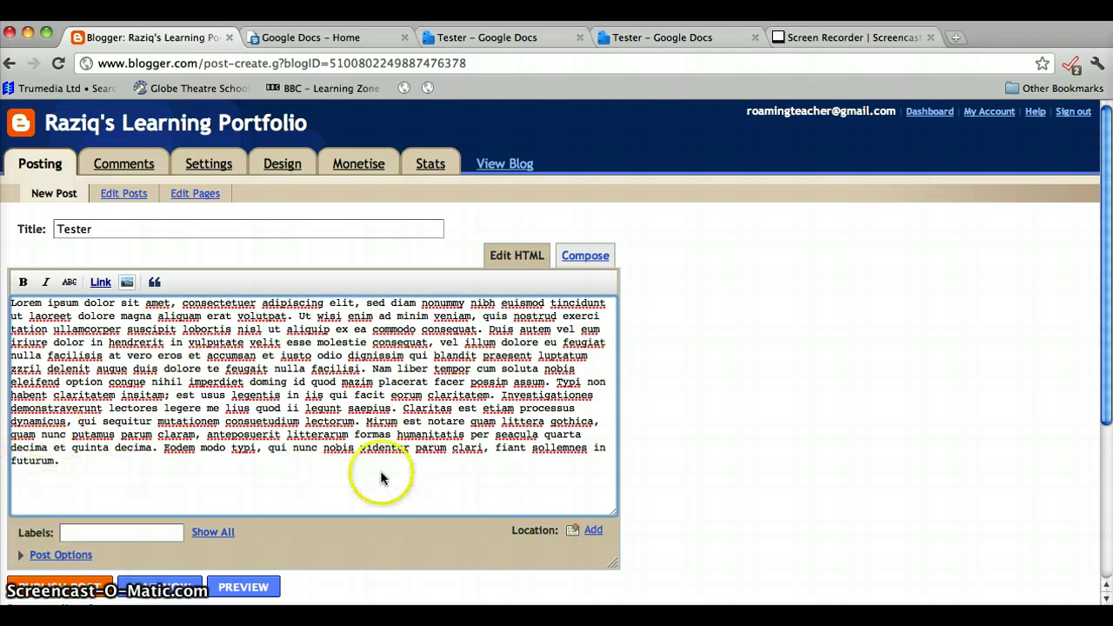
left_click(520, 258)
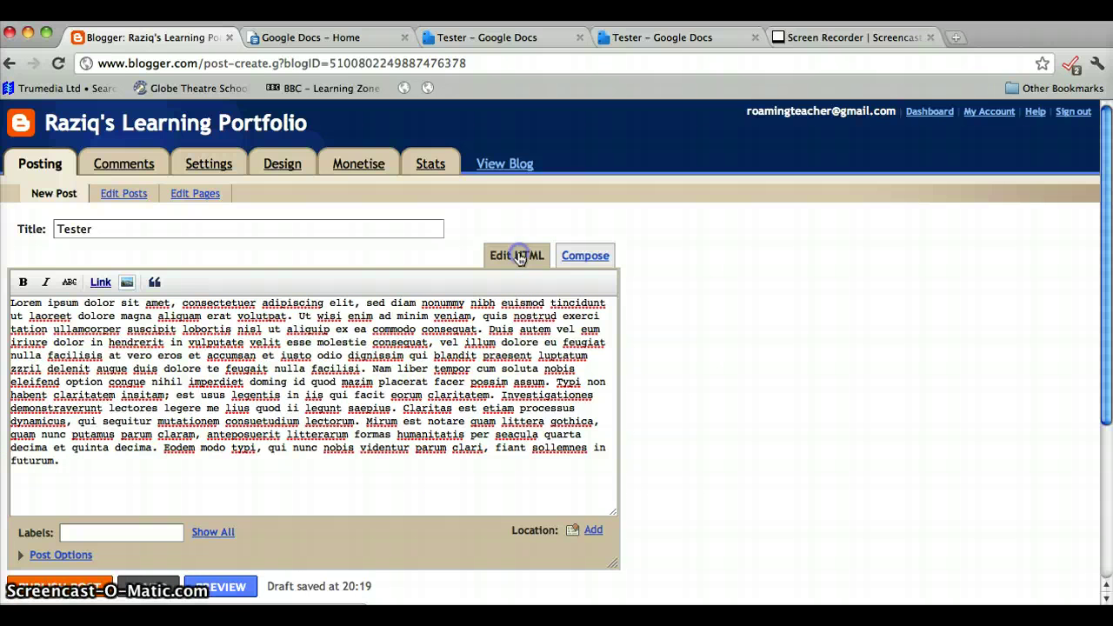
left_click(135, 489)
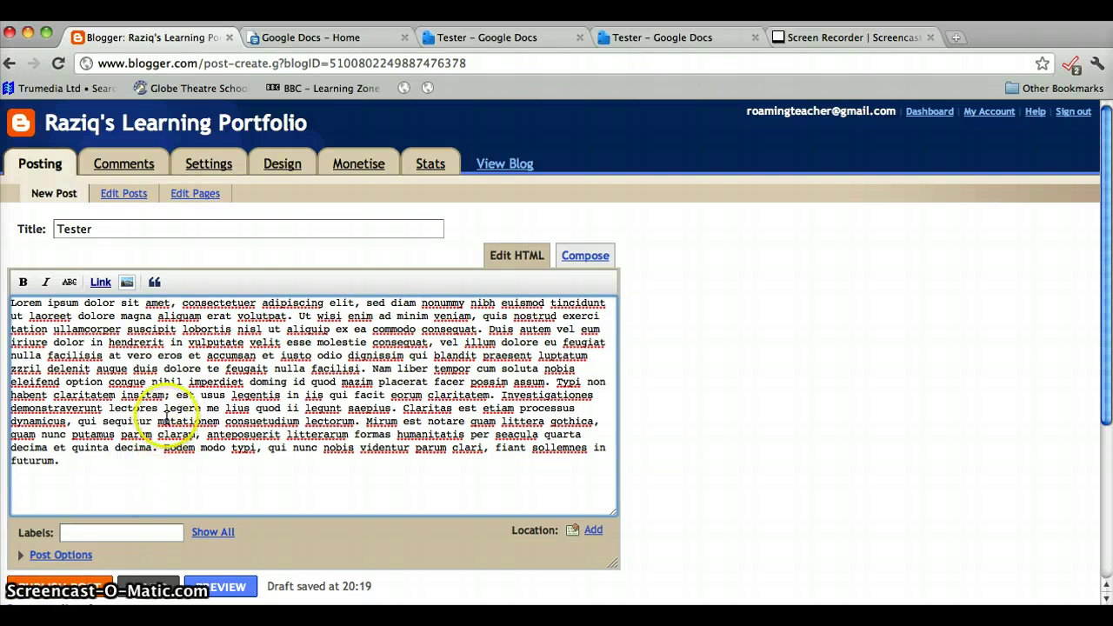
left_click(330, 39)
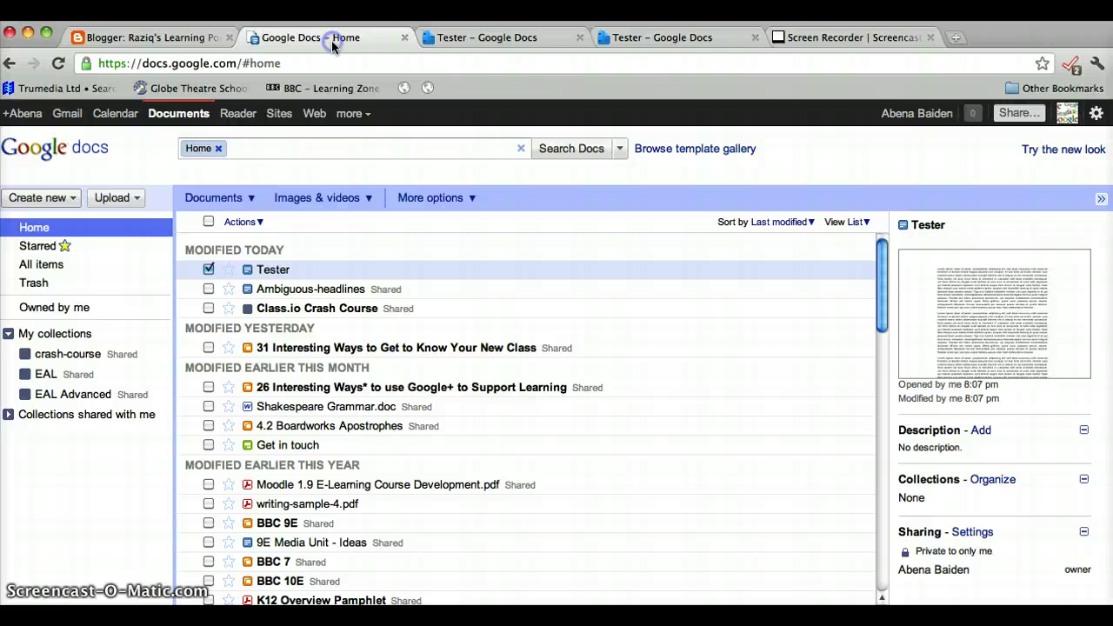
Open the Tester document from the Google Docs list
left_click(272, 270)
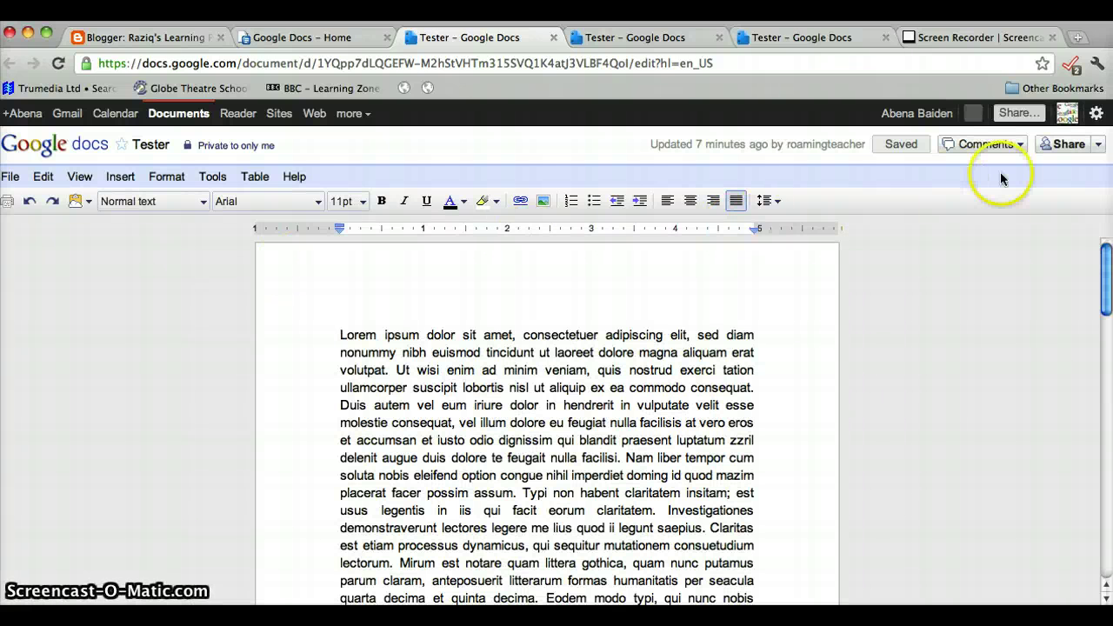
Unpublish Tester via Share ▸ Publish to the web, confirming Stop publishing, then close the settings
left_click(1099, 148)
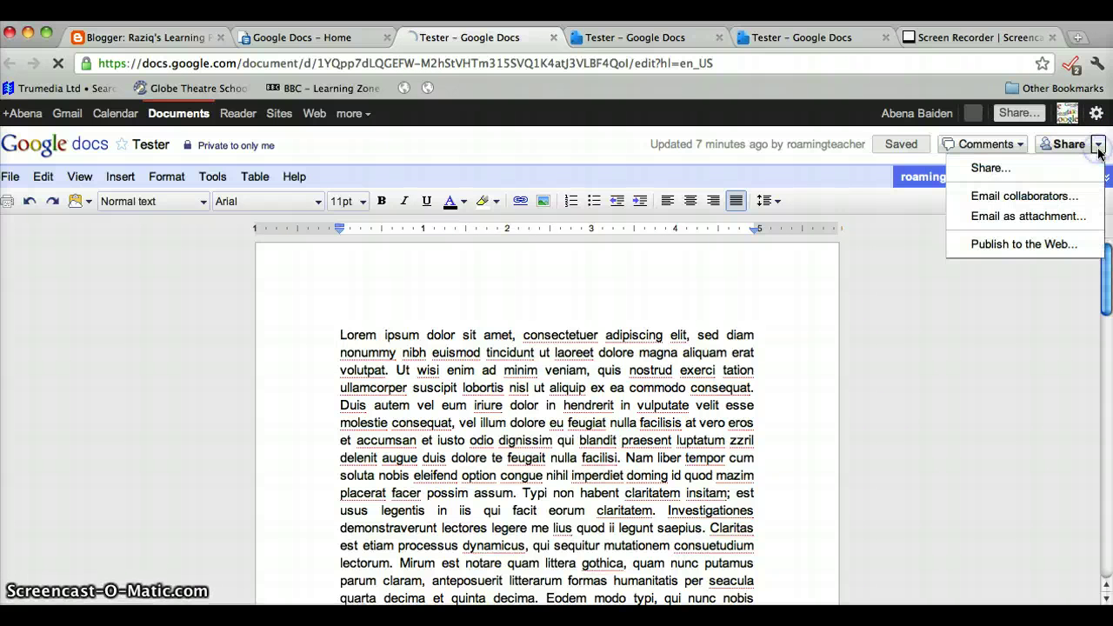
left_click(1019, 244)
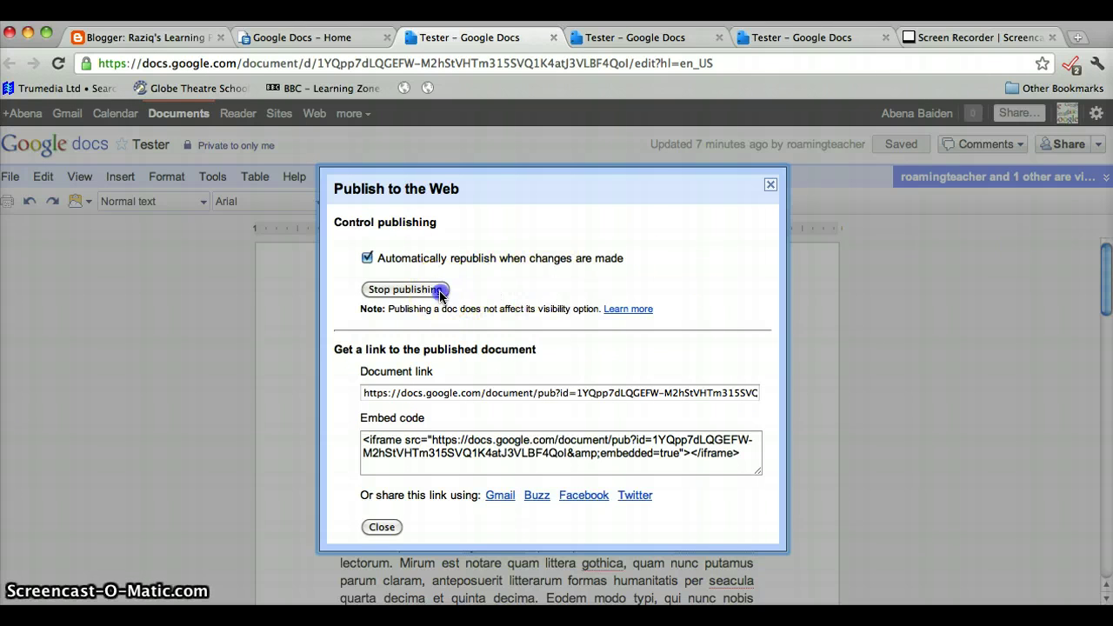
left_click(441, 291)
left_click(733, 242)
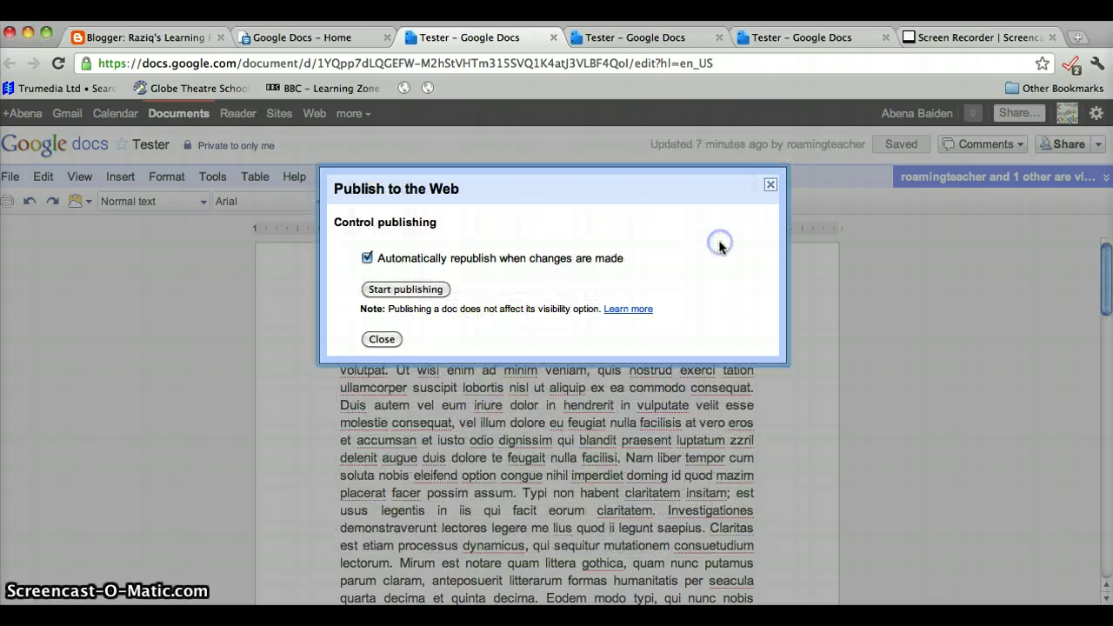
left_click(382, 339)
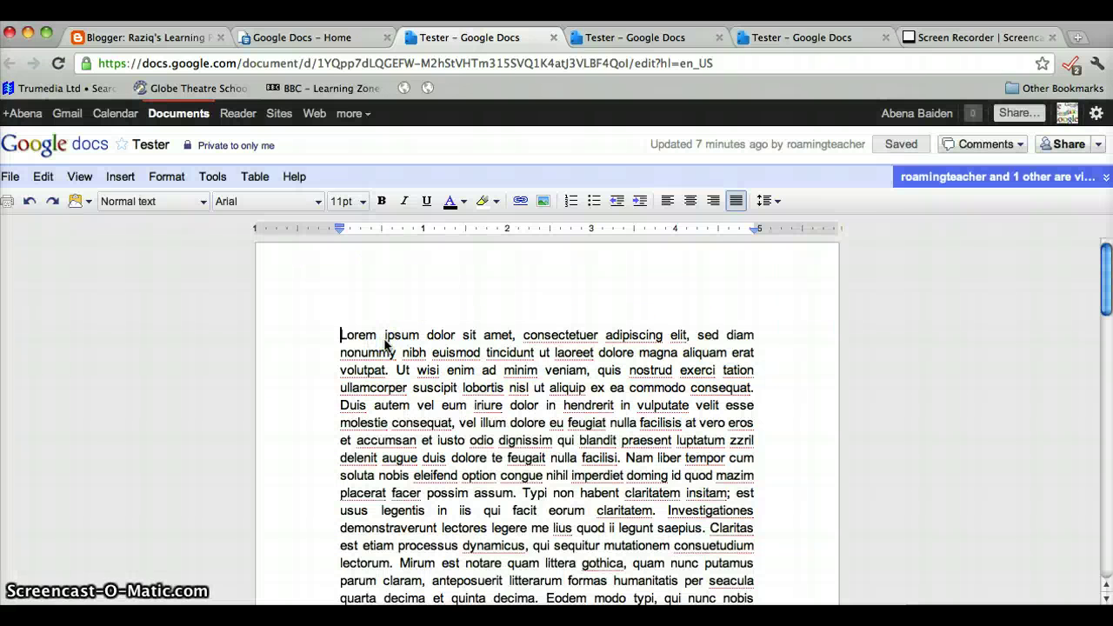
Publish the Tester document to the web again and confirm
left_click(1098, 148)
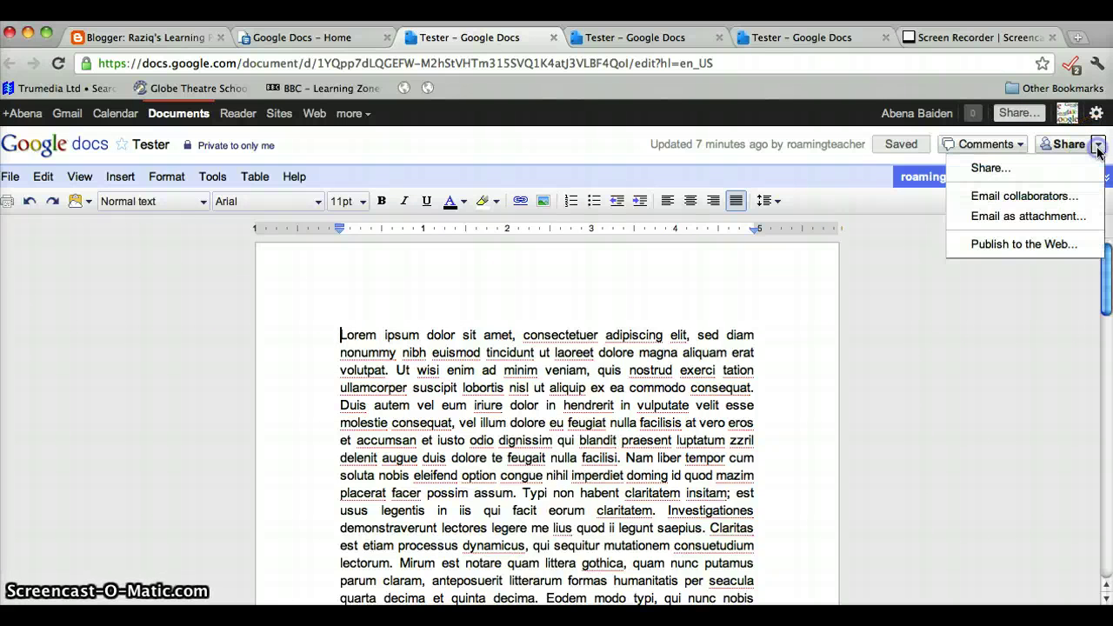
left_click(1012, 245)
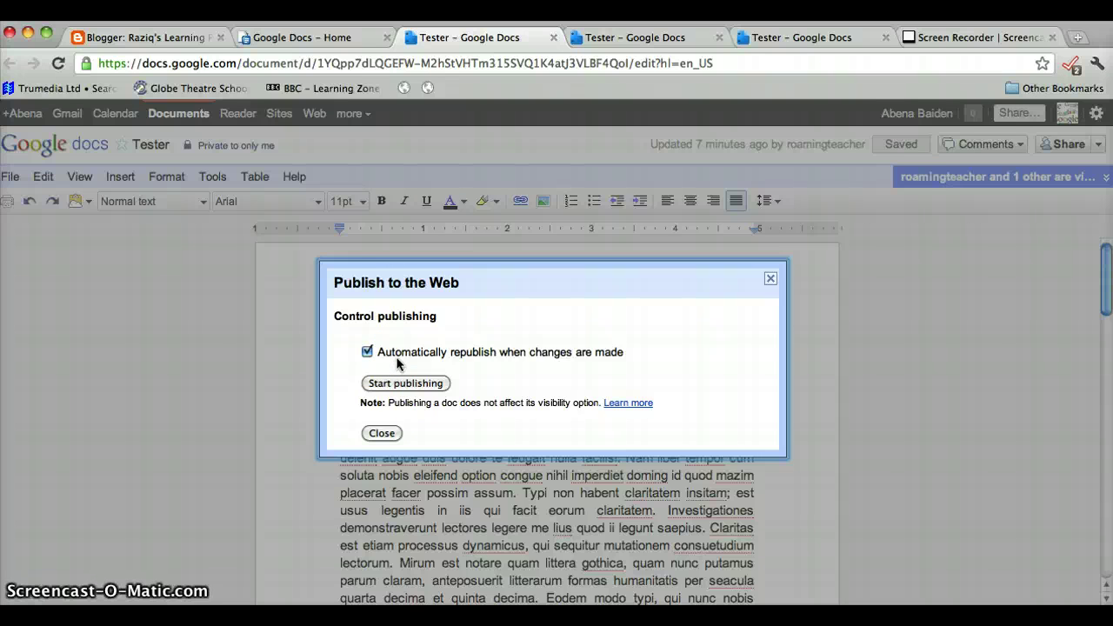
left_click(386, 385)
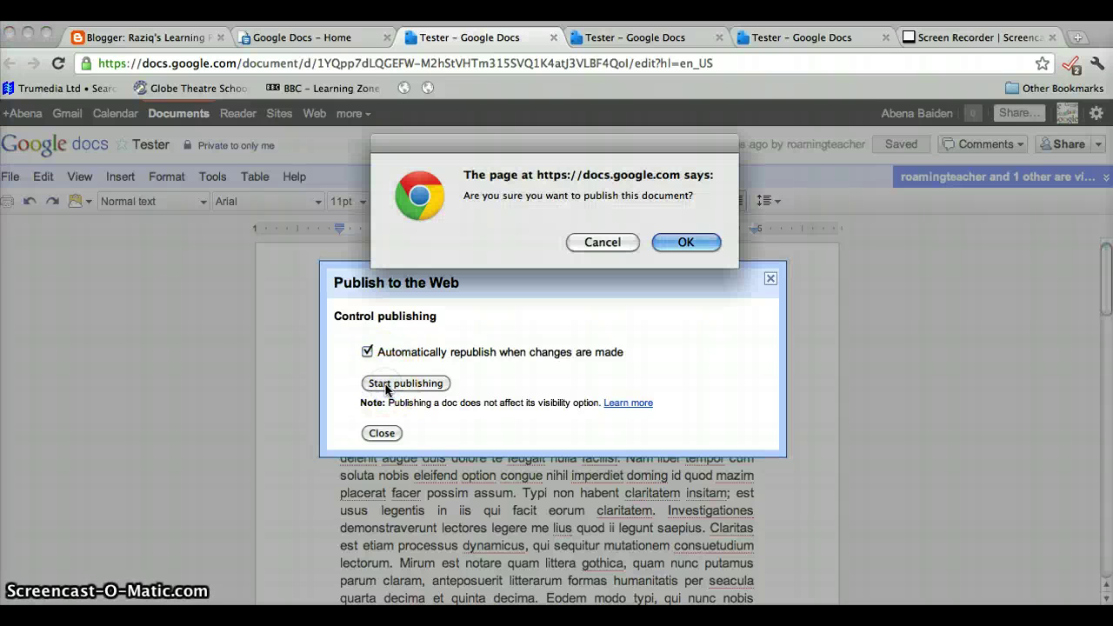
left_click(681, 243)
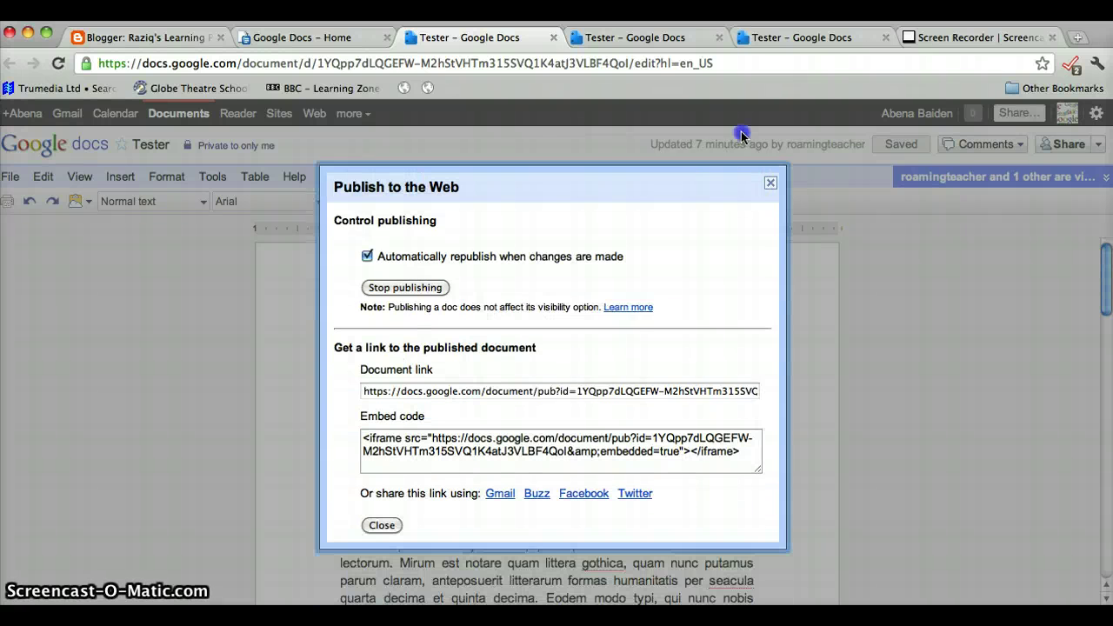
Copy the document's iframe embed code and close the publish settings
left_click(528, 392)
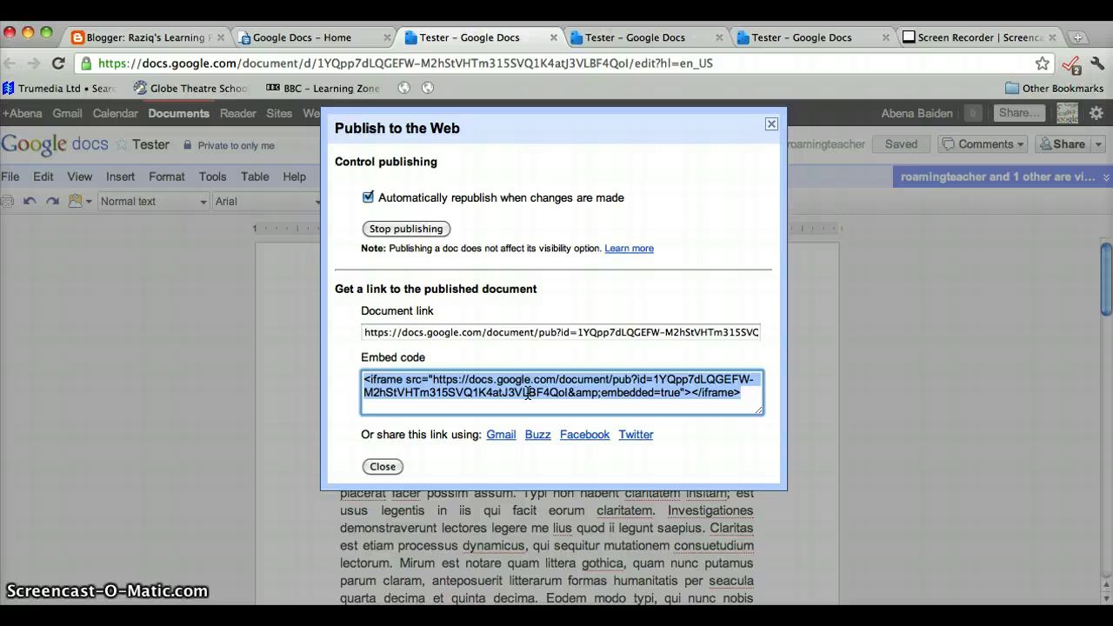
right_click(528, 392)
left_click(564, 380)
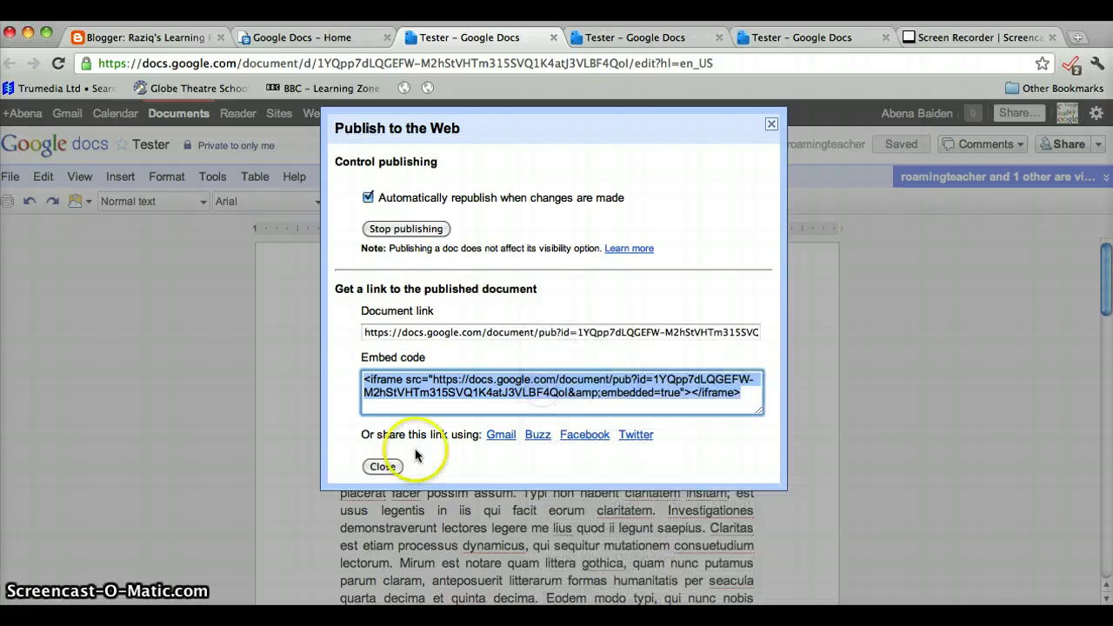
left_click(382, 467)
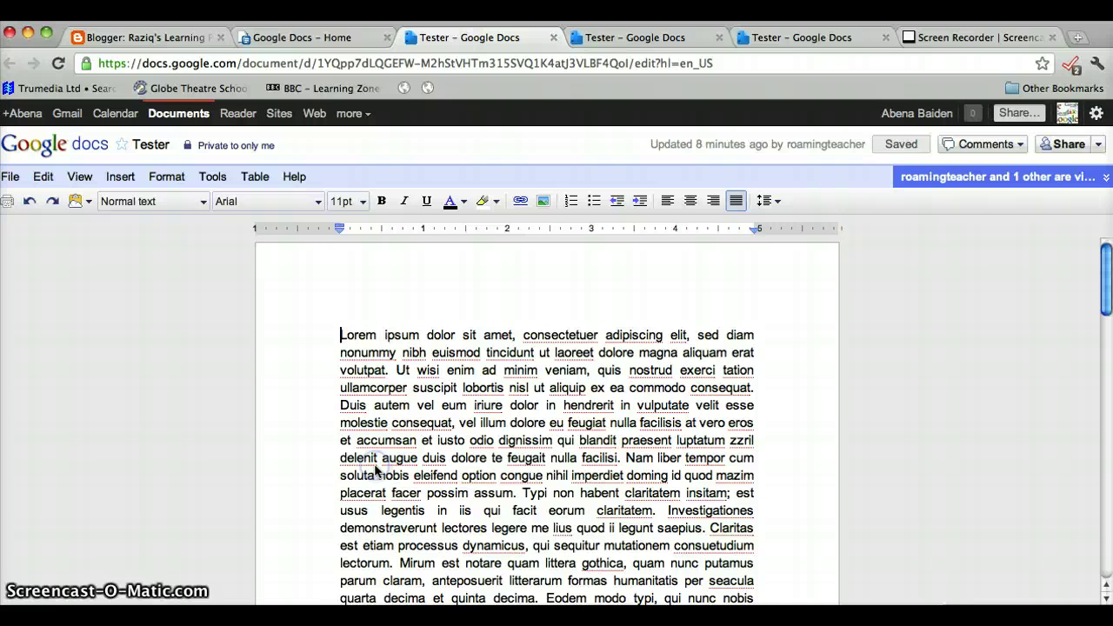
Paste the iframe embed code below the Tester post text in HTML view
left_click(171, 40)
left_click(510, 258)
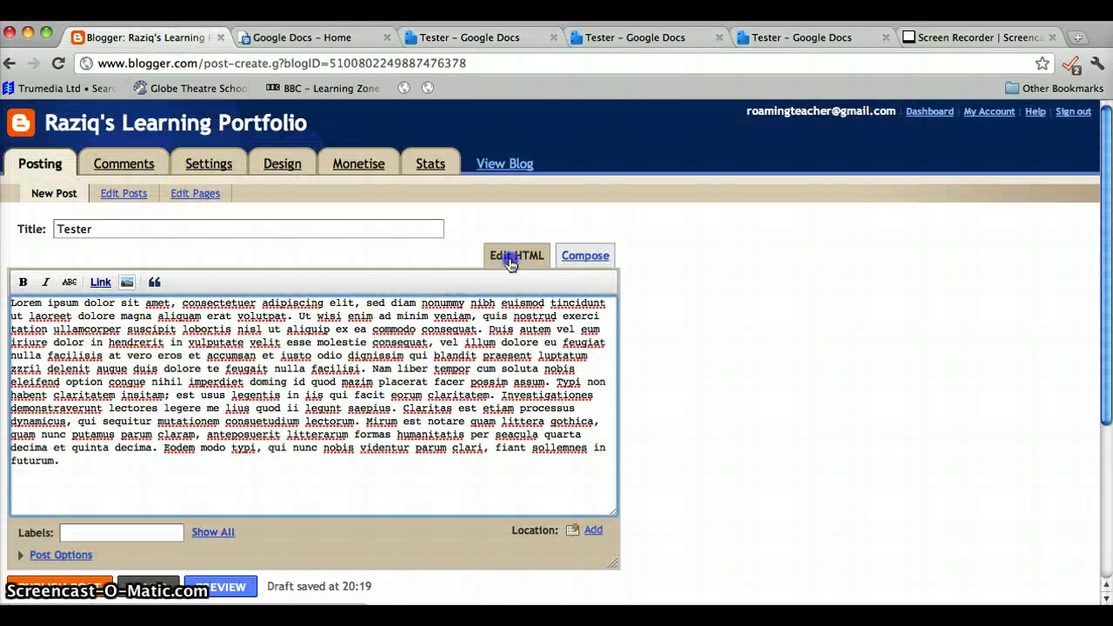
left_click(48, 487)
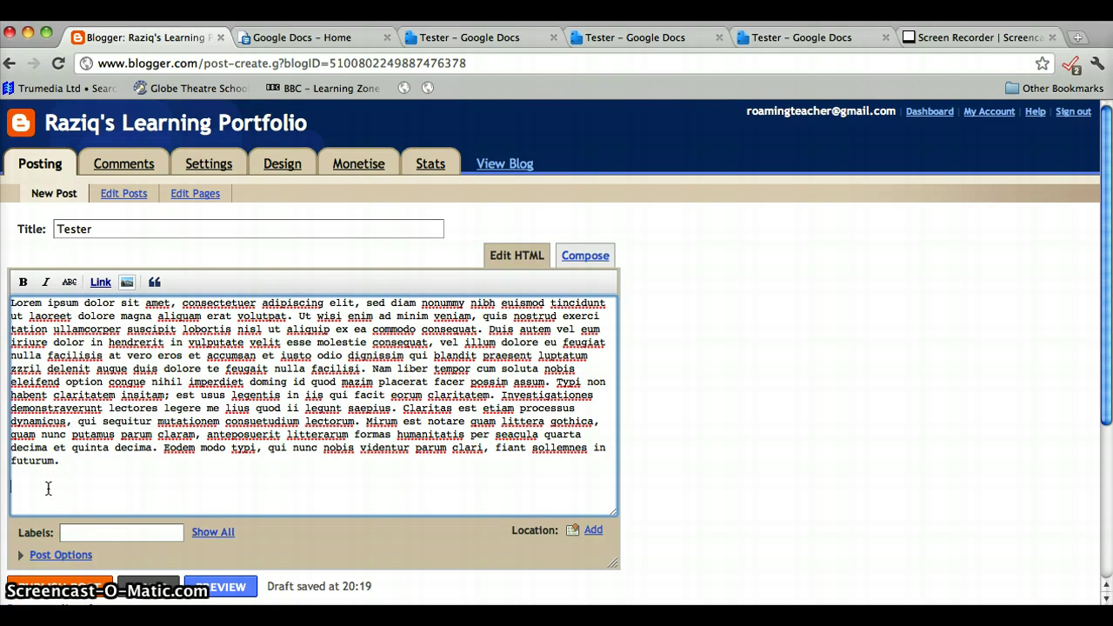
right_click(48, 489)
left_click(75, 484)
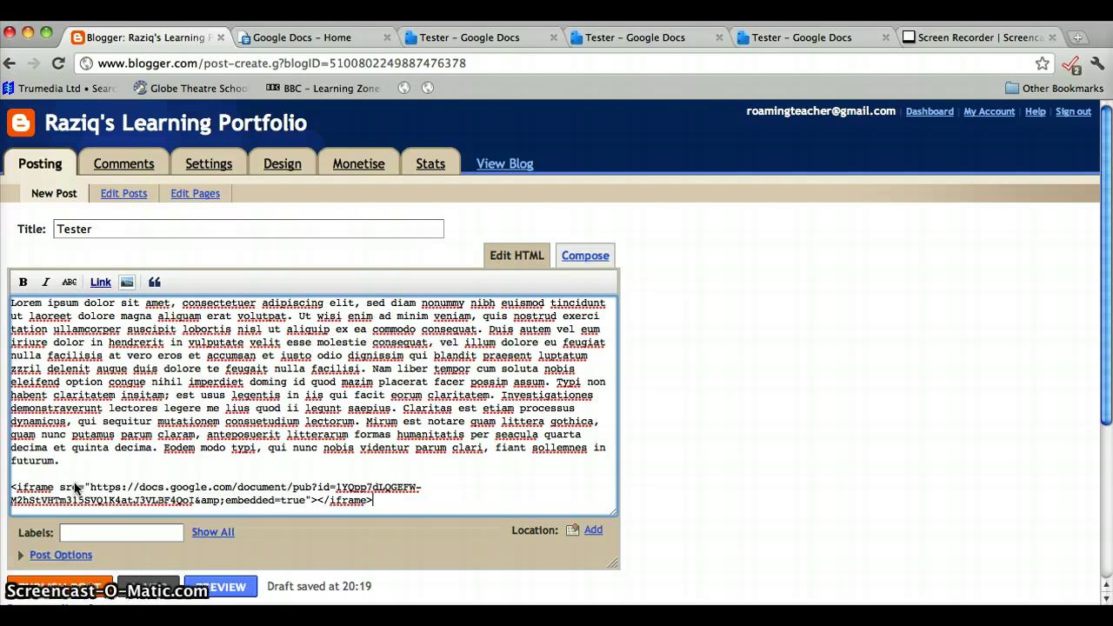
Give the post the existing Creative Writing label
left_click(77, 532)
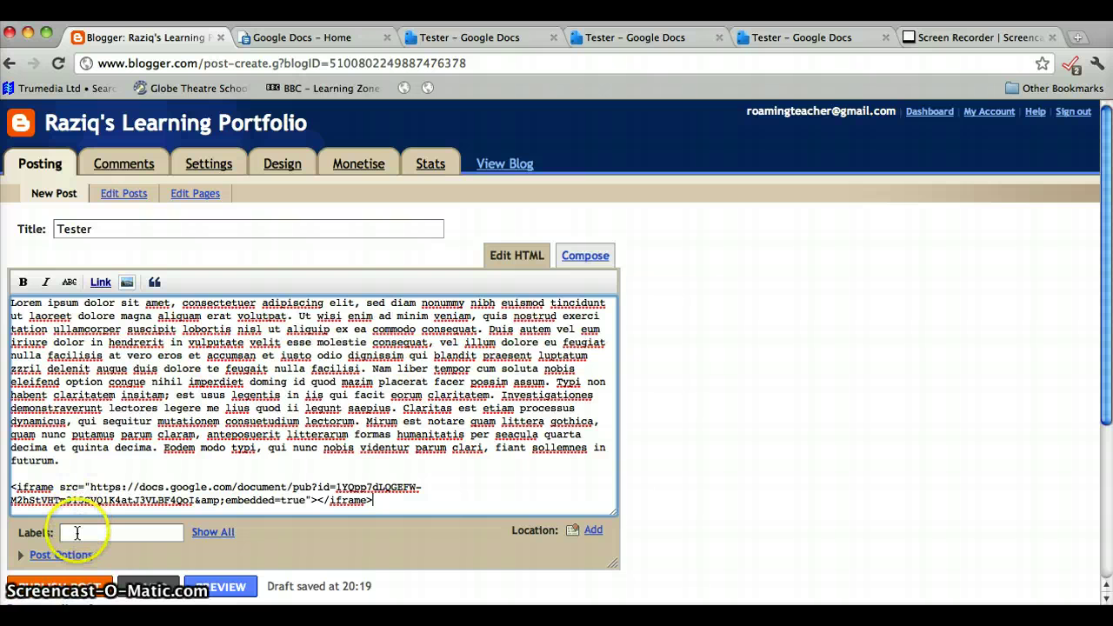
left_click(77, 532)
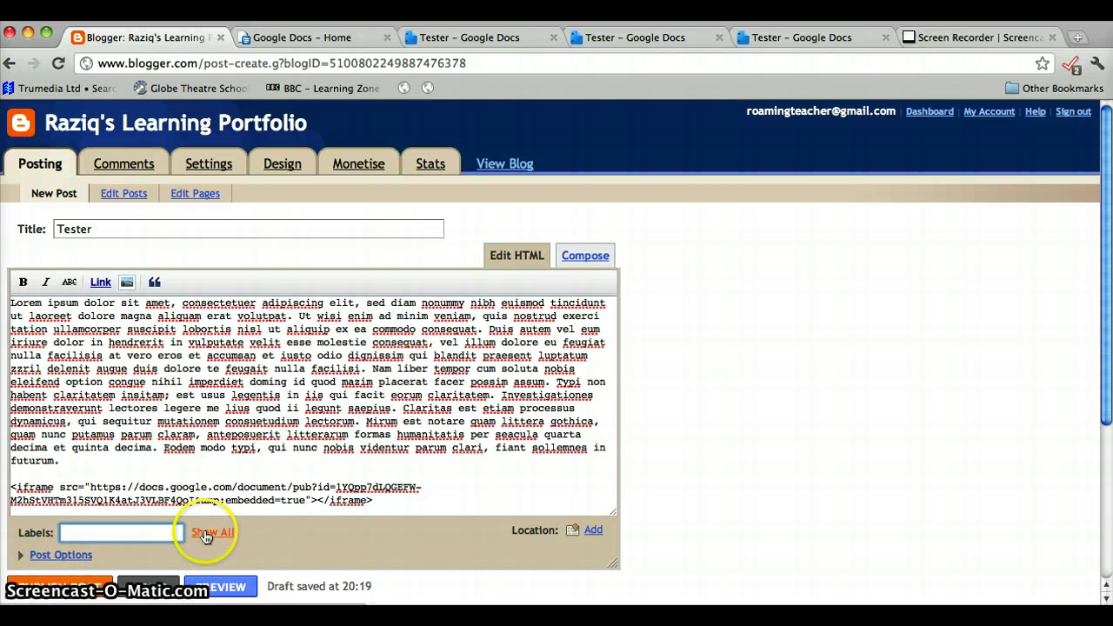
left_click(207, 533)
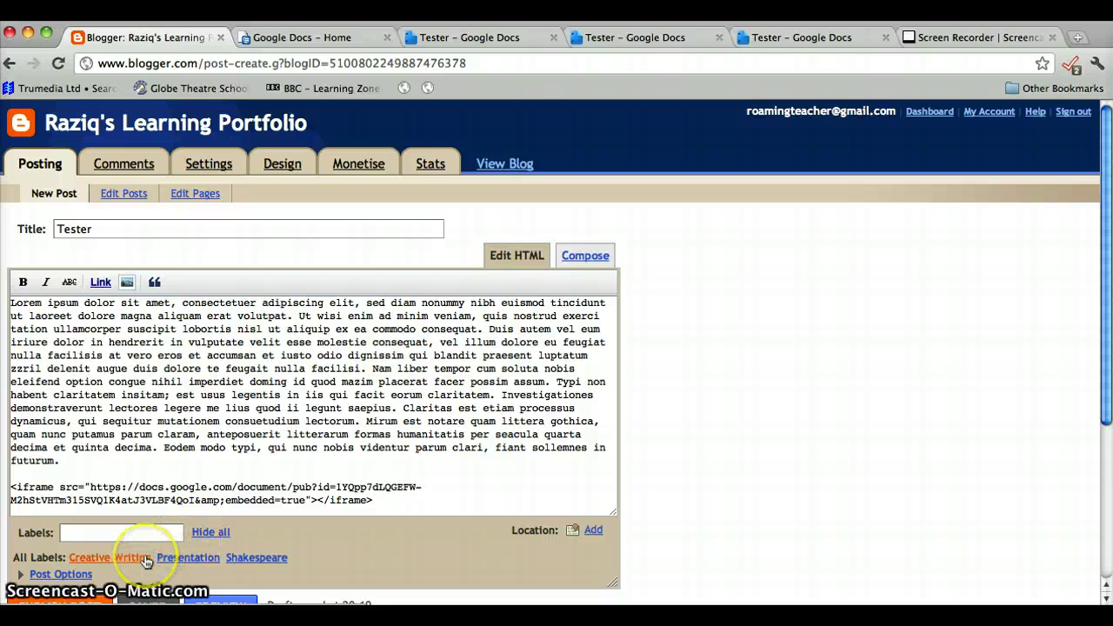
left_click(146, 561)
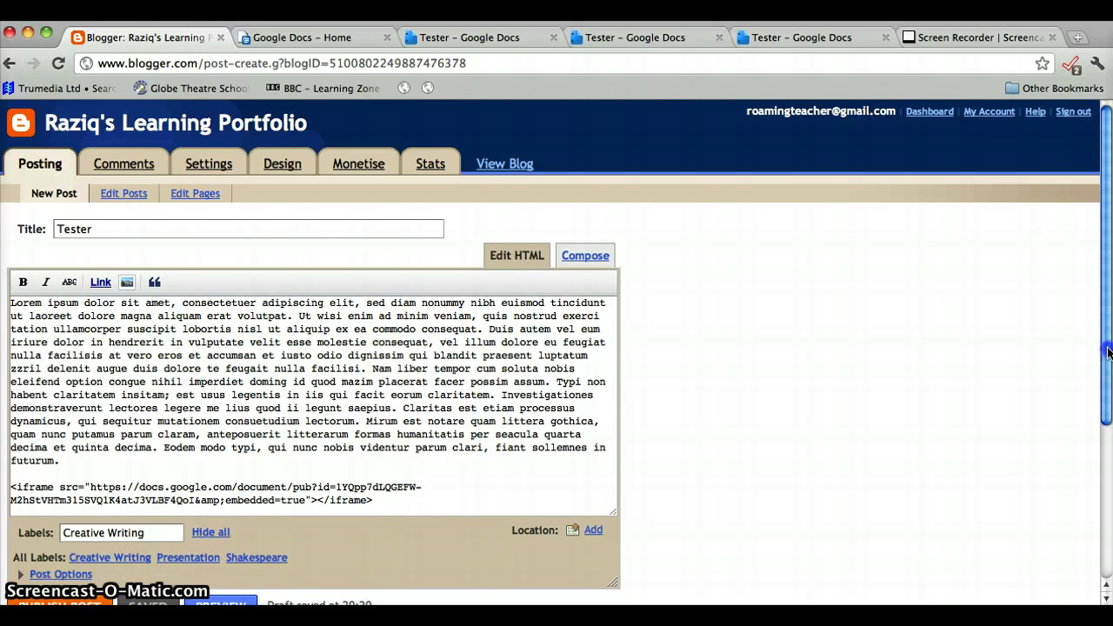
left_click_drag(1107, 351, 1099, 404)
Preview the Tester post and scroll to the embedded Google Doc frame
left_click(247, 523)
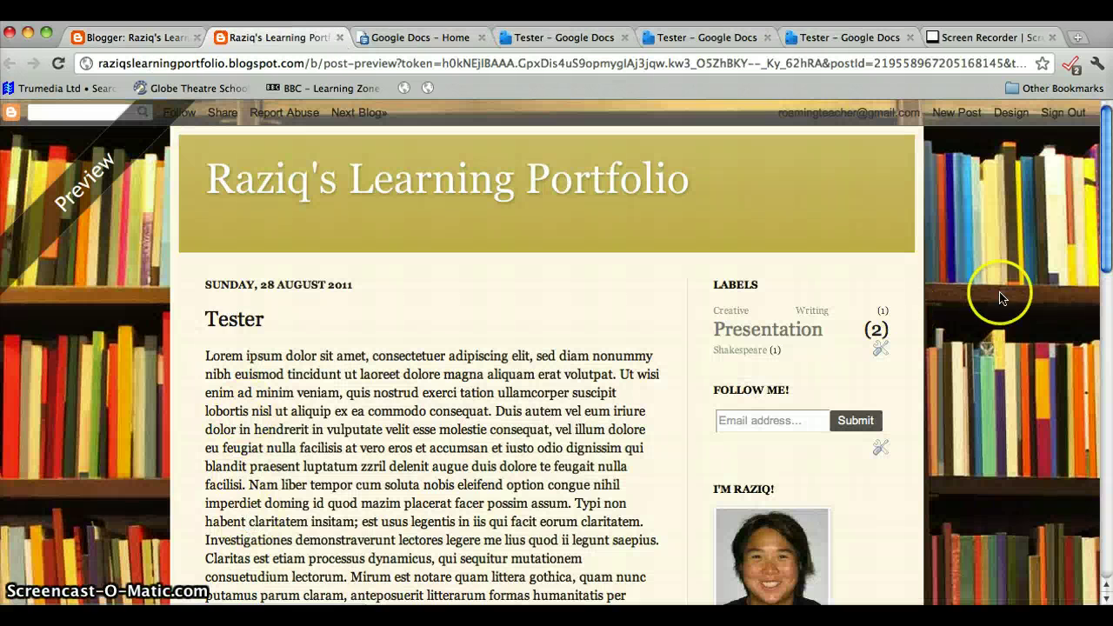
left_click_drag(1106, 226, 1106, 314)
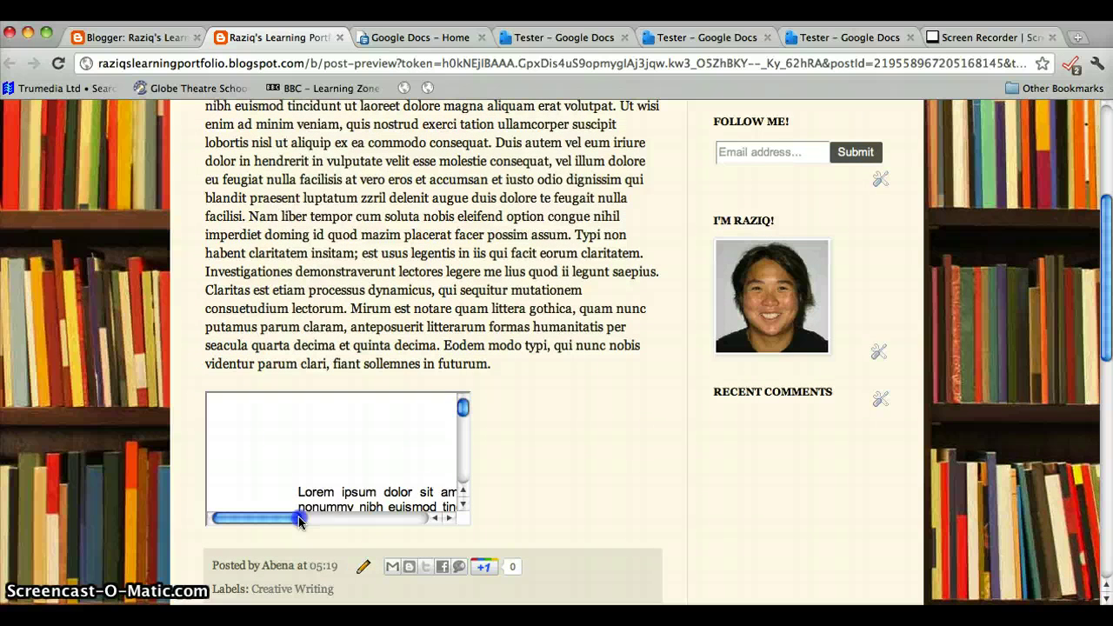
left_click(348, 520)
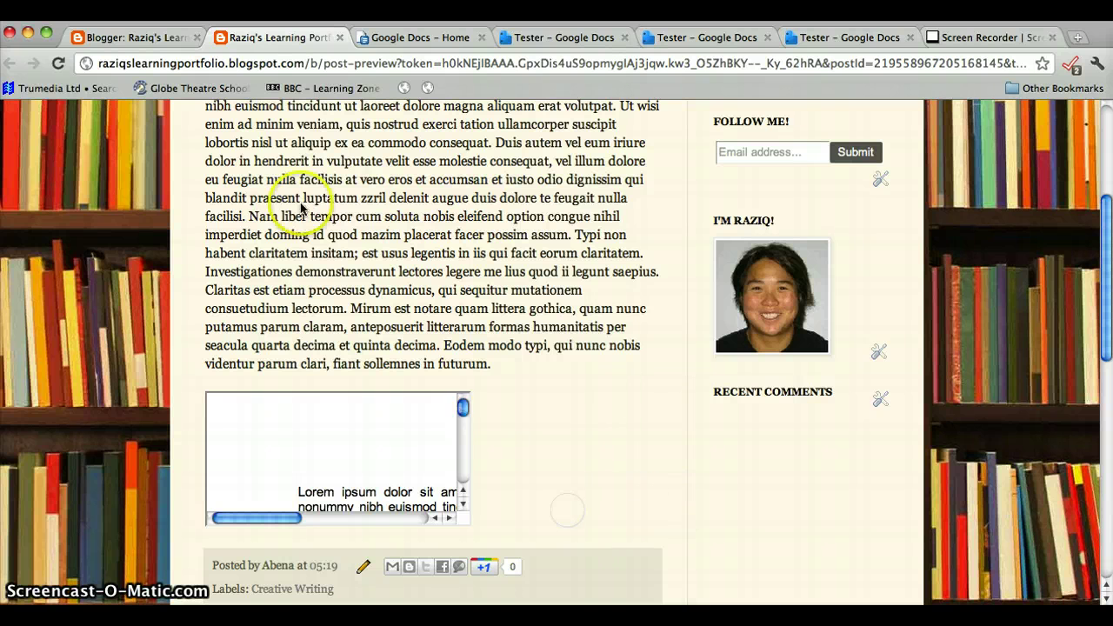
Add width="550" height="600" to the iframe tag in the post's HTML
left_click(338, 38)
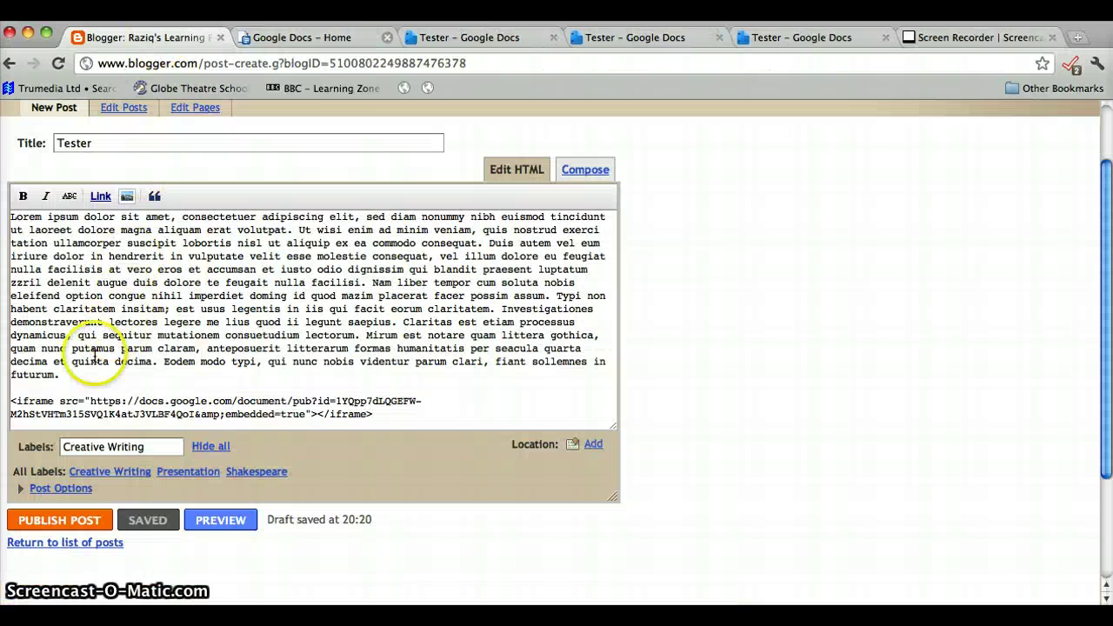
left_click_drag(13, 401, 376, 414)
left_click(199, 409)
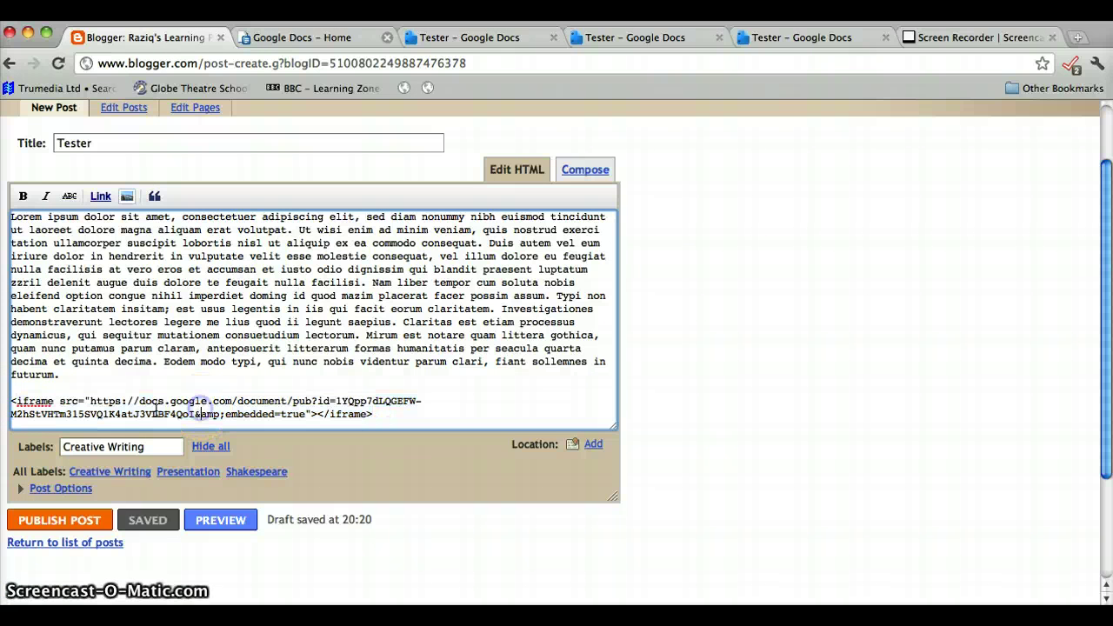
left_click(55, 401)
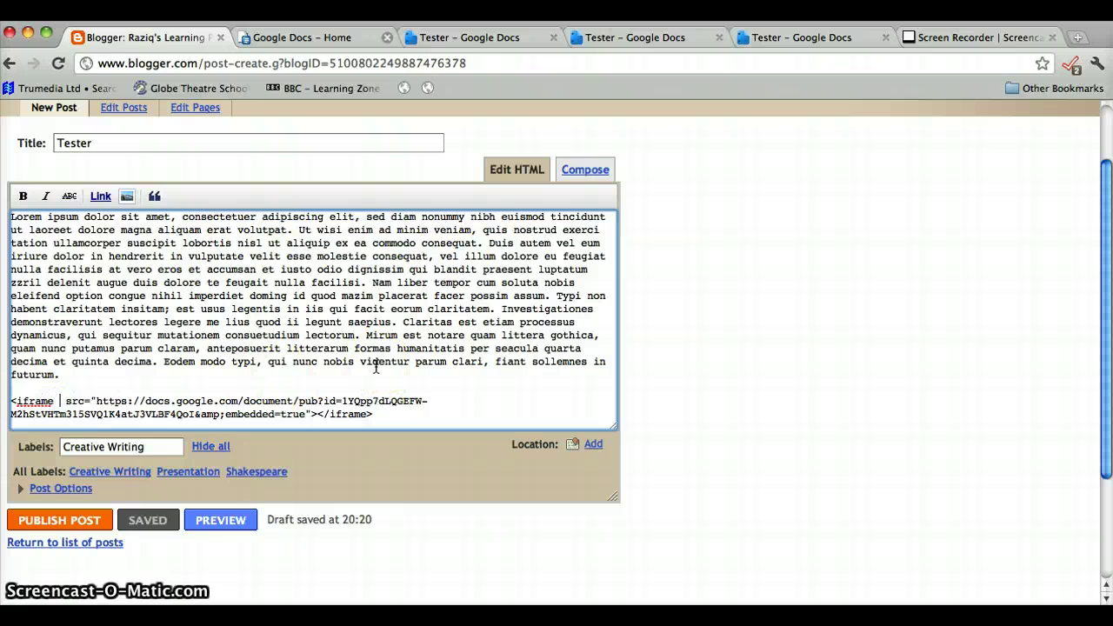
type("wid")
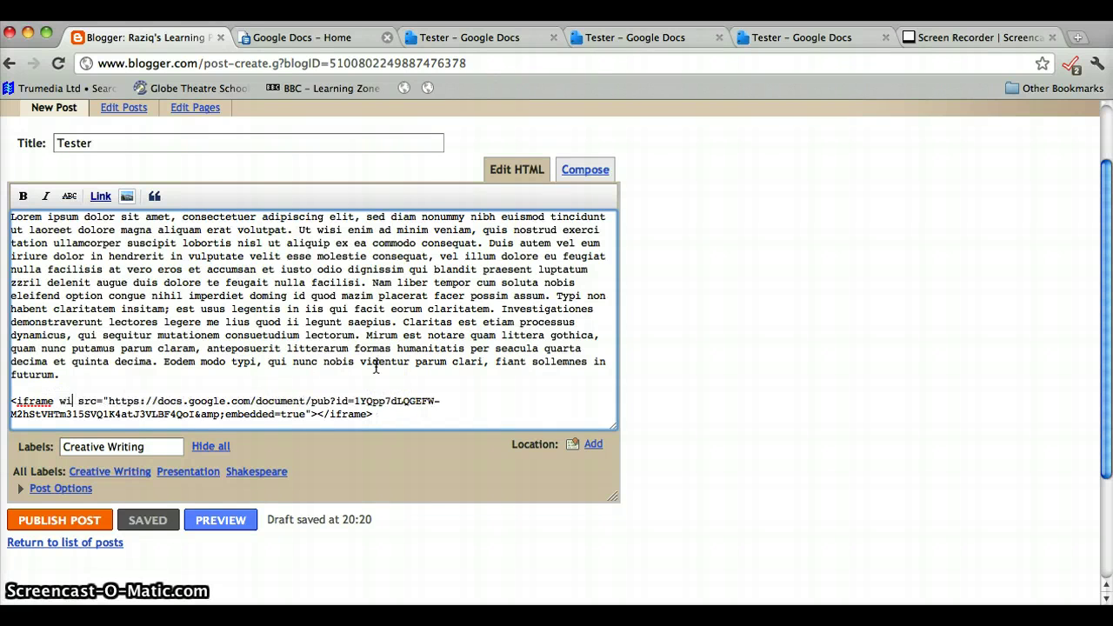
type("th")
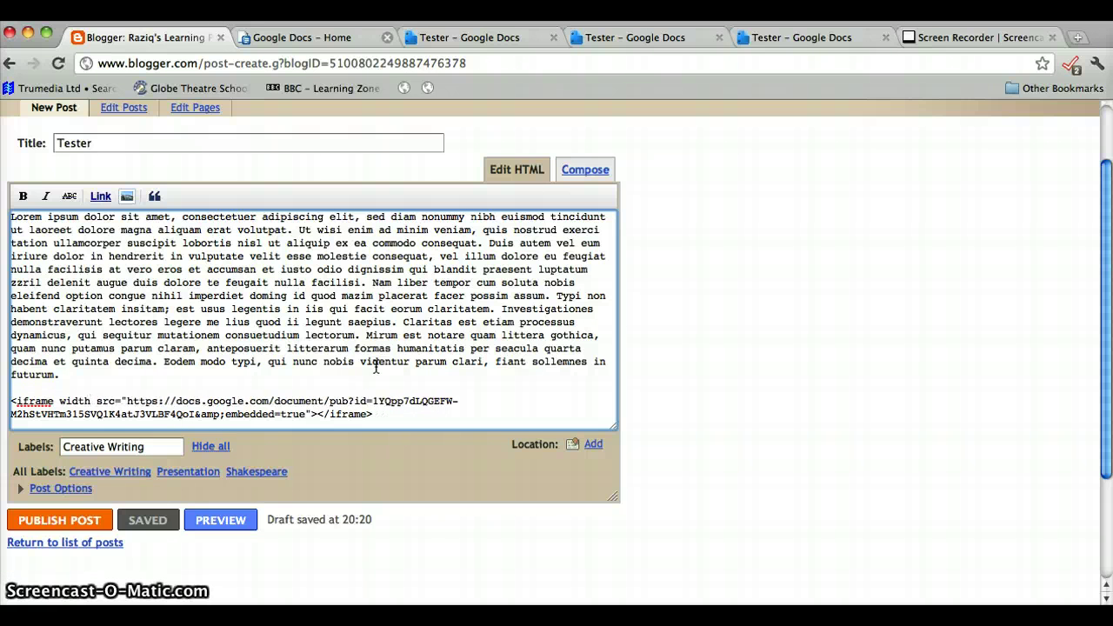
type("=")
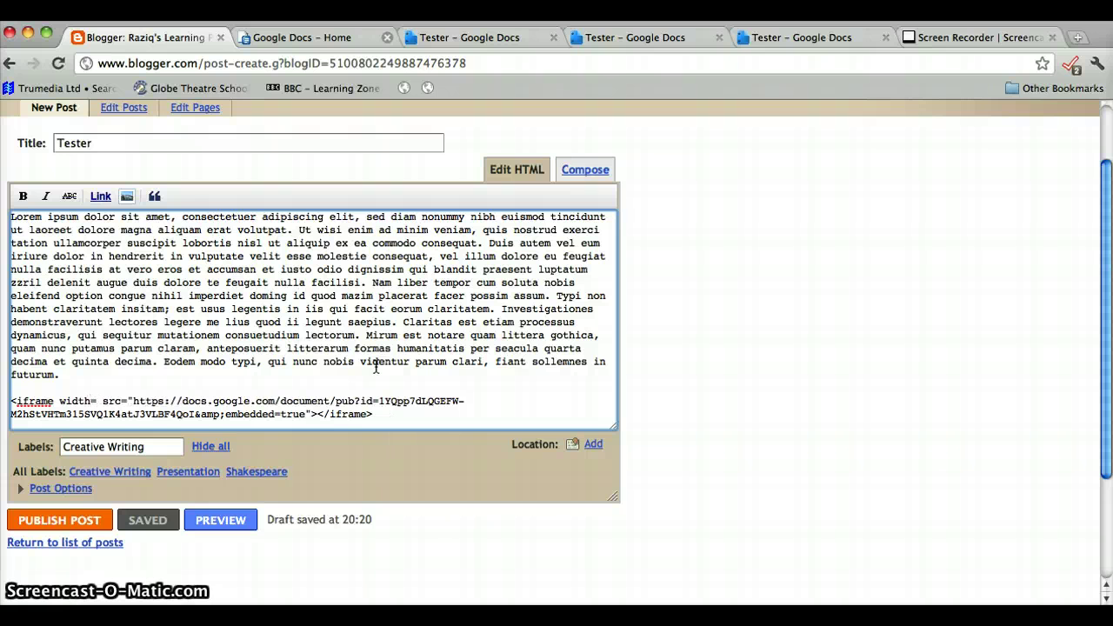
type("\"")
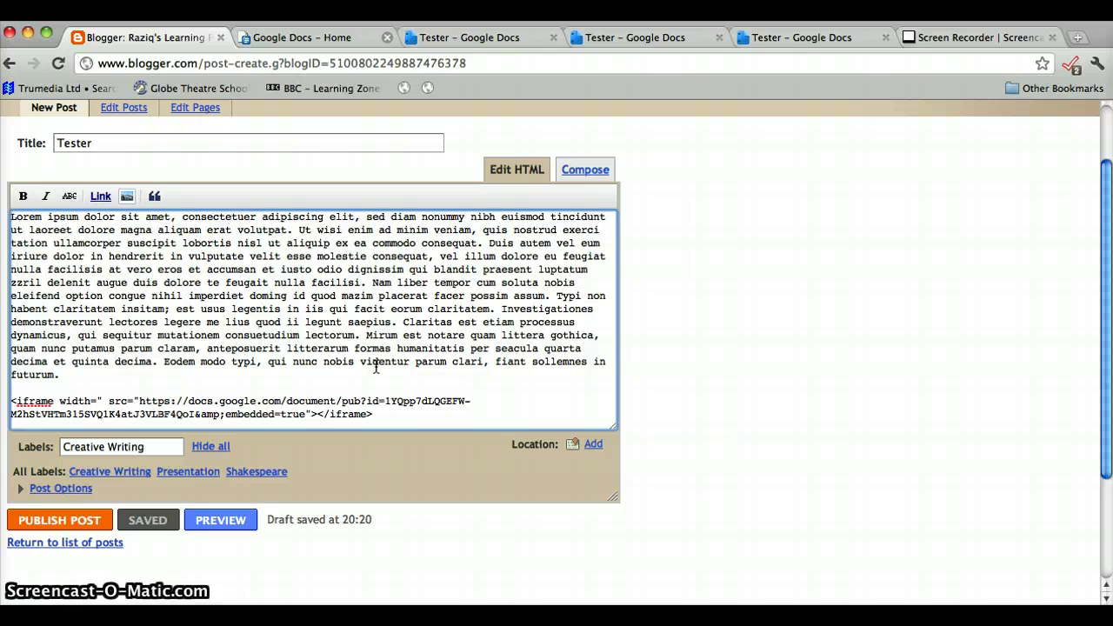
type("550")
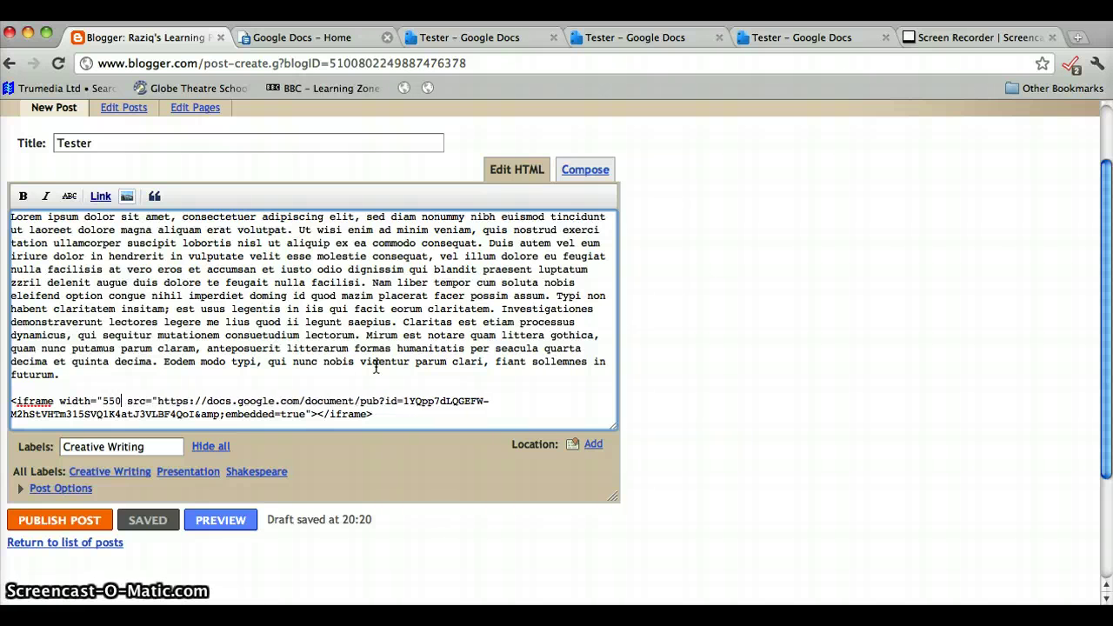
type("\"")
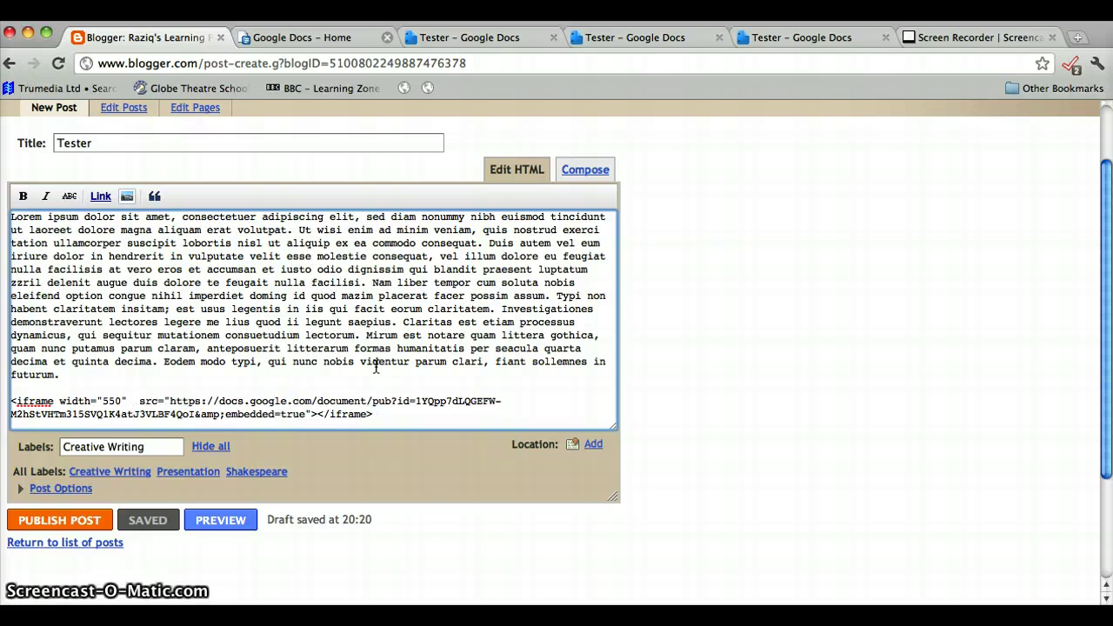
type(" height")
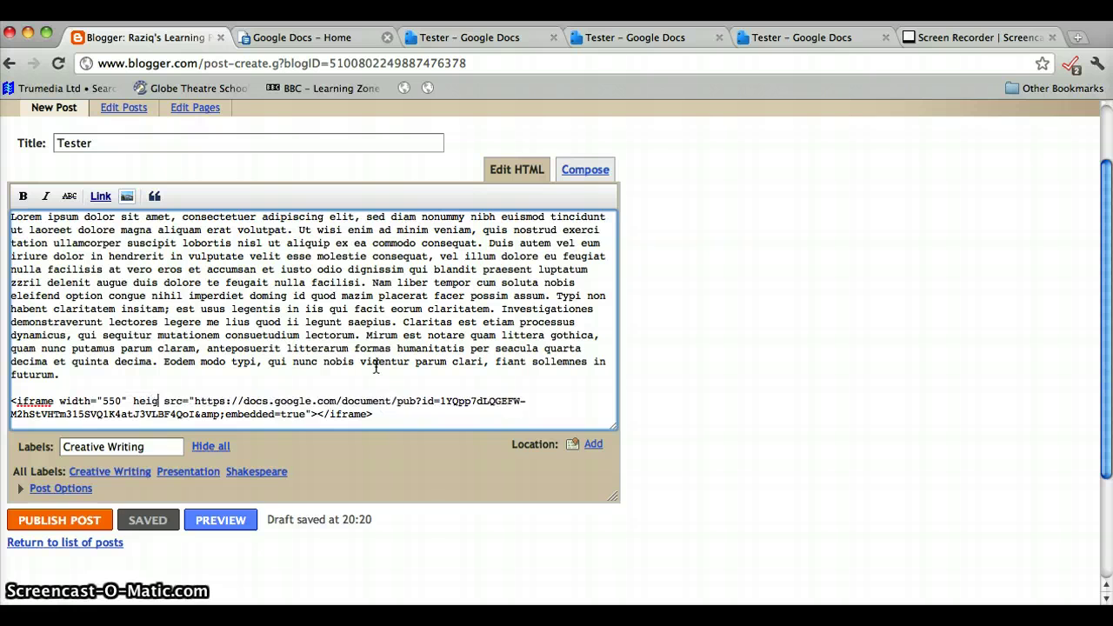
type("=")
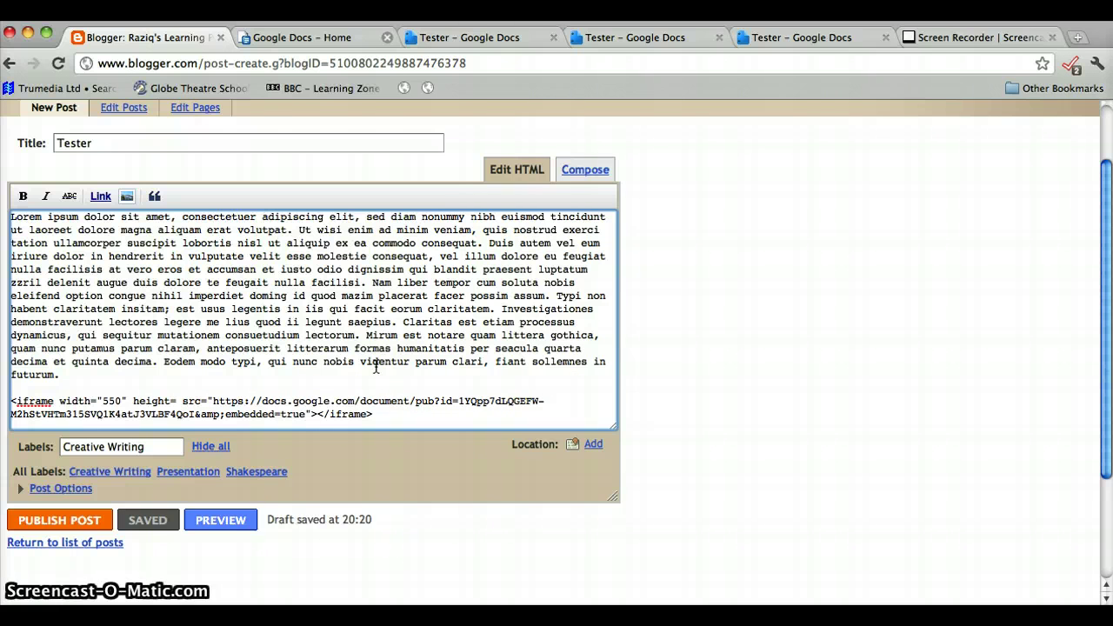
type("\"")
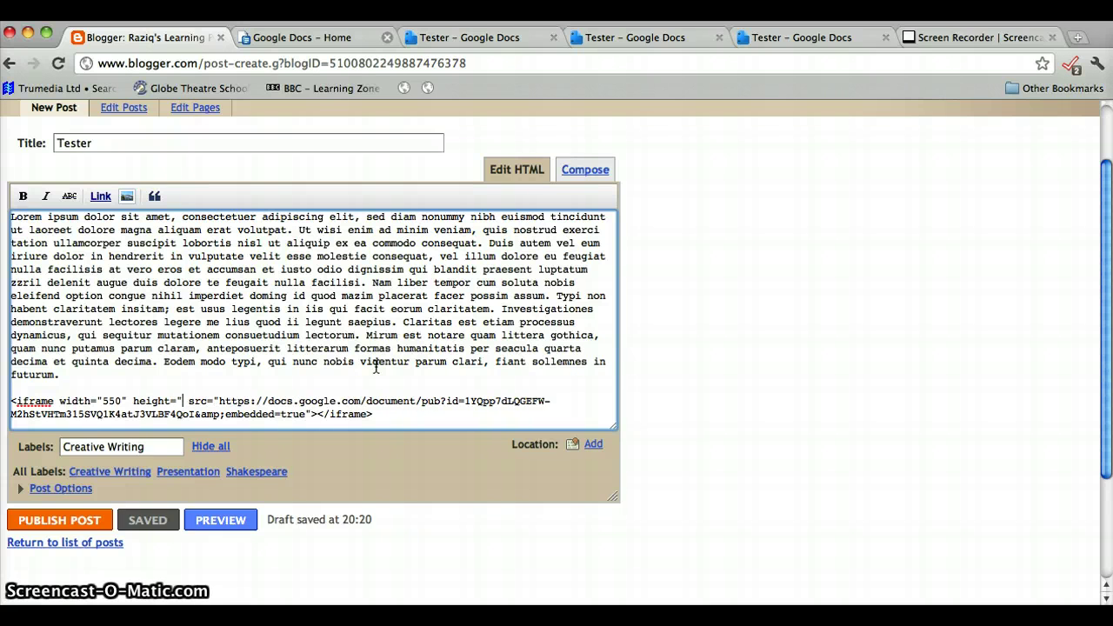
type("600")
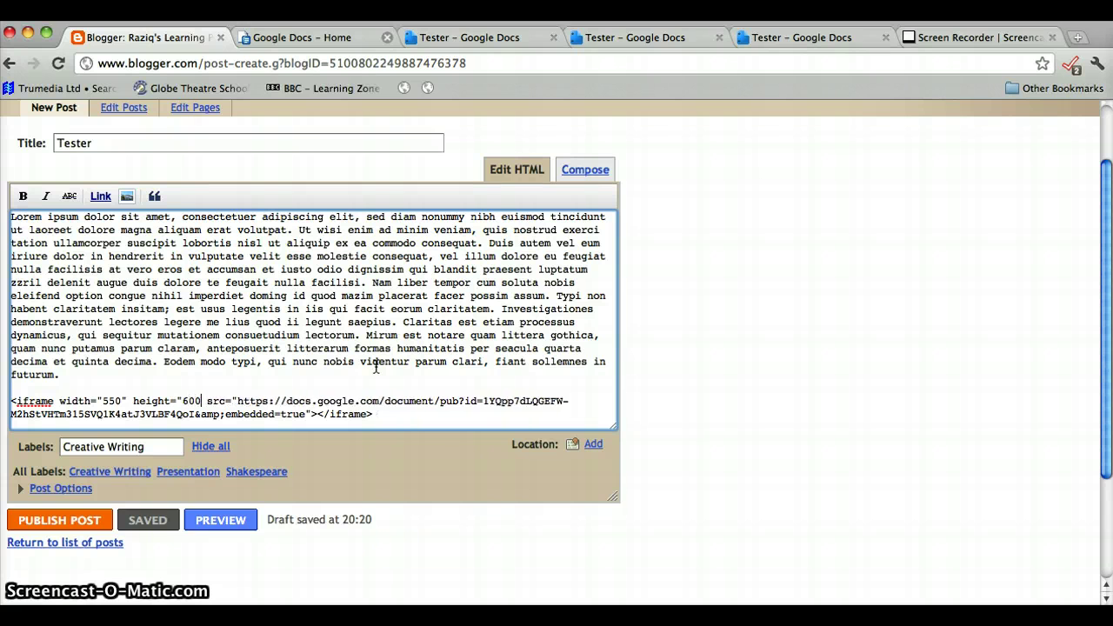
type("\"")
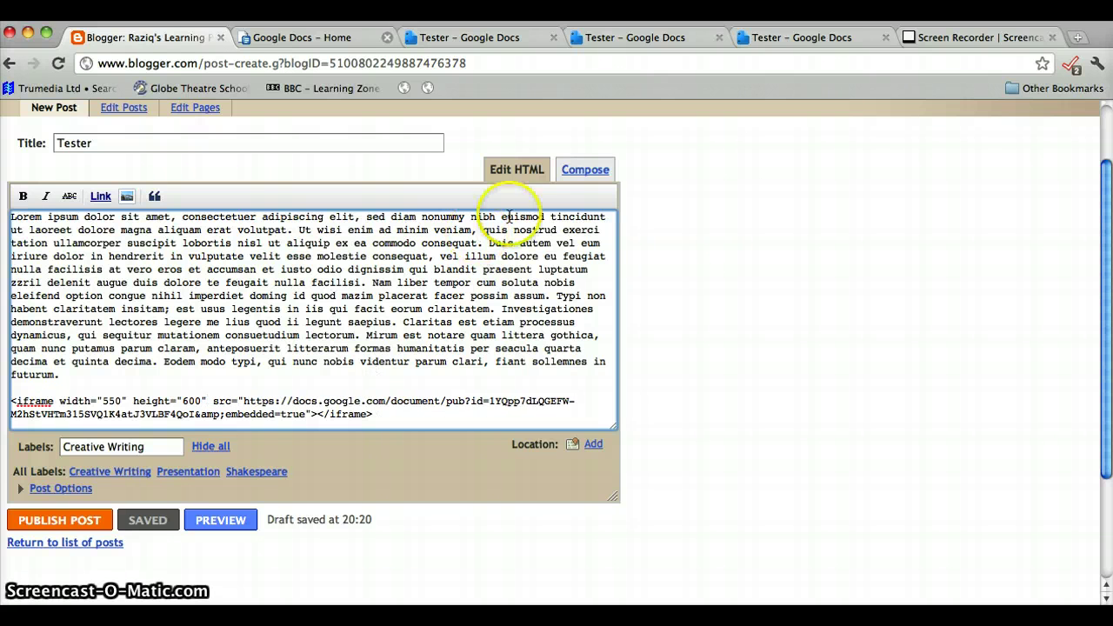
Switch to Compose view, preview the post with the resized 550×600 frame, then close the preview
left_click(574, 172)
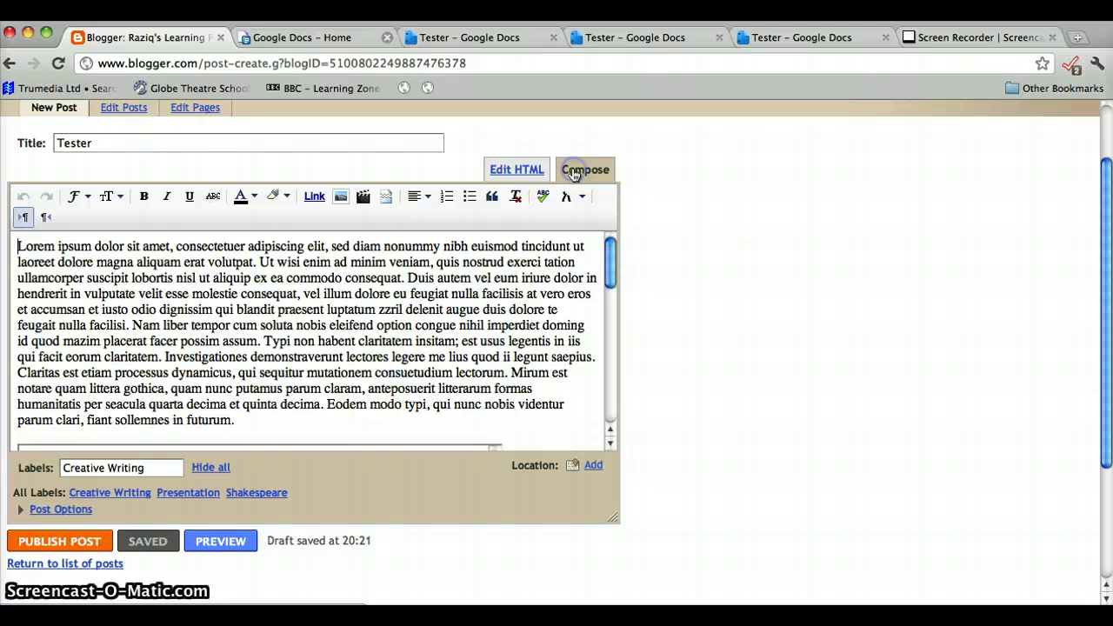
left_click_drag(613, 245, 614, 316)
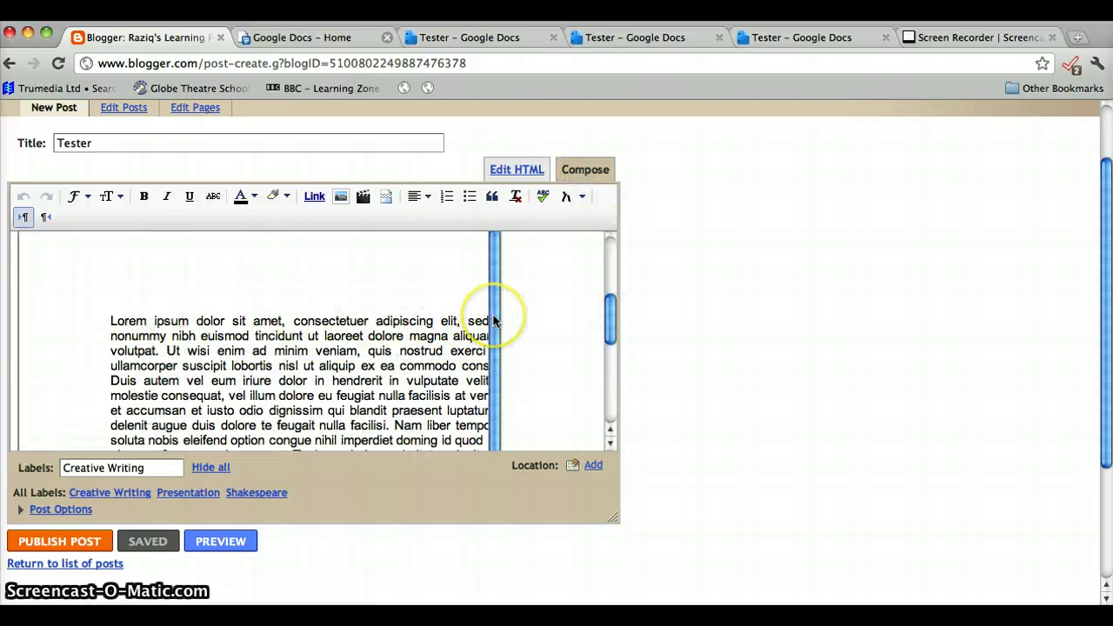
left_click(221, 542)
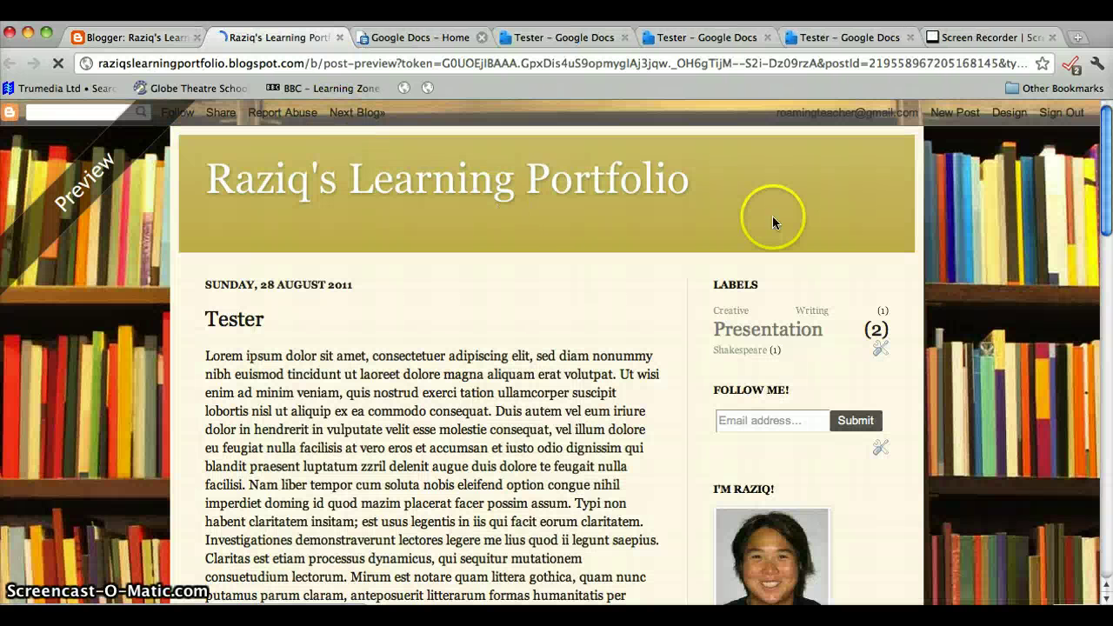
left_click_drag(1105, 158, 1099, 326)
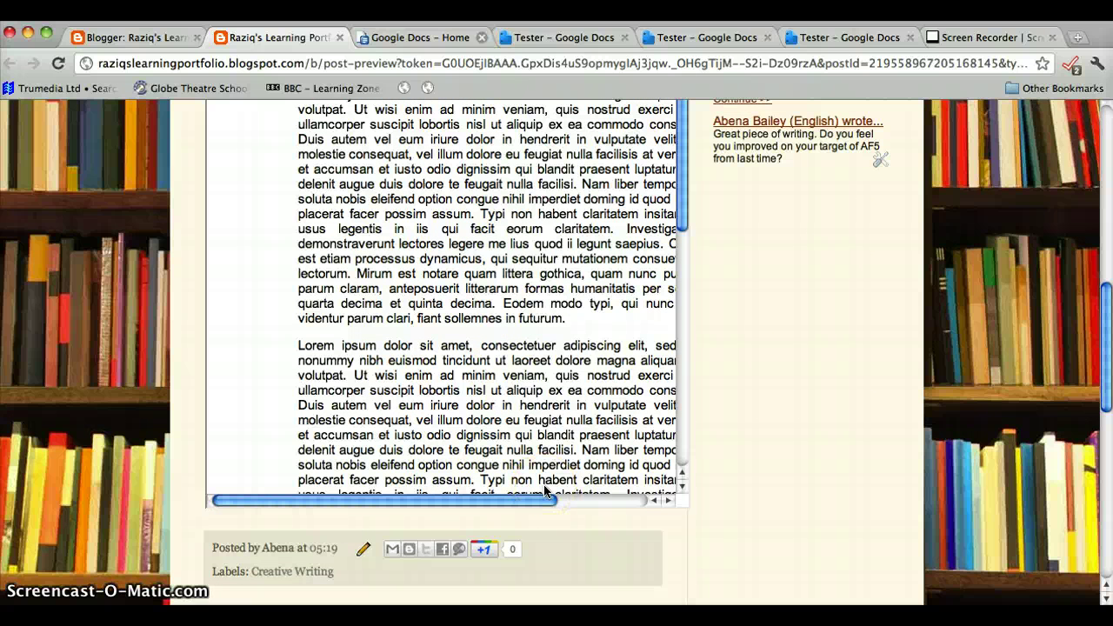
left_click(339, 37)
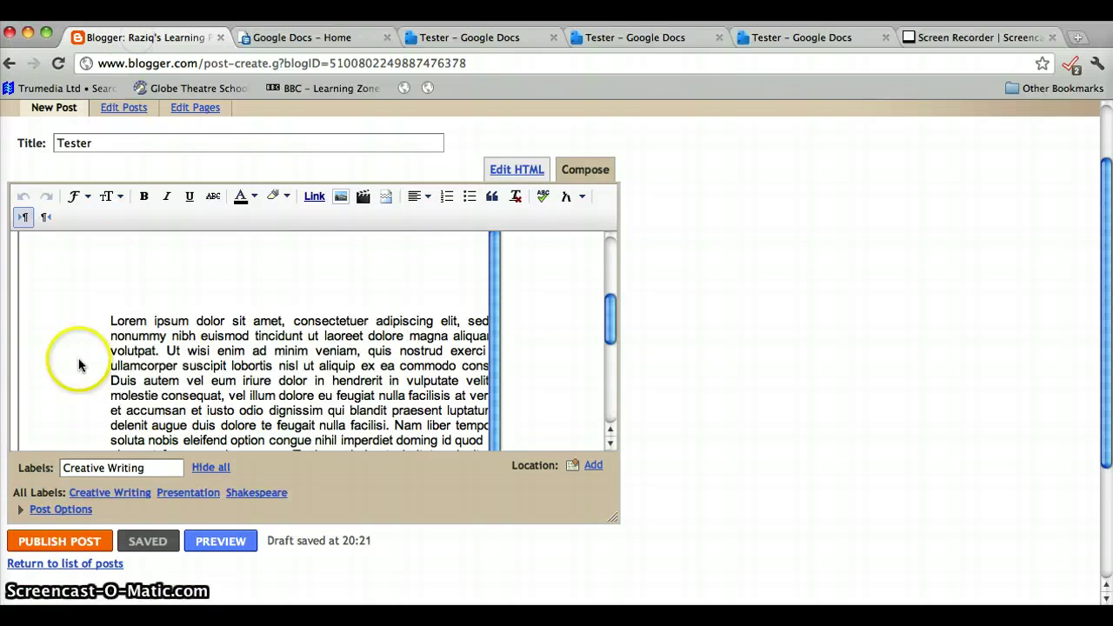
Publish the Tester post, view it live with its embedded document, then return to the Tester doc
left_click(60, 541)
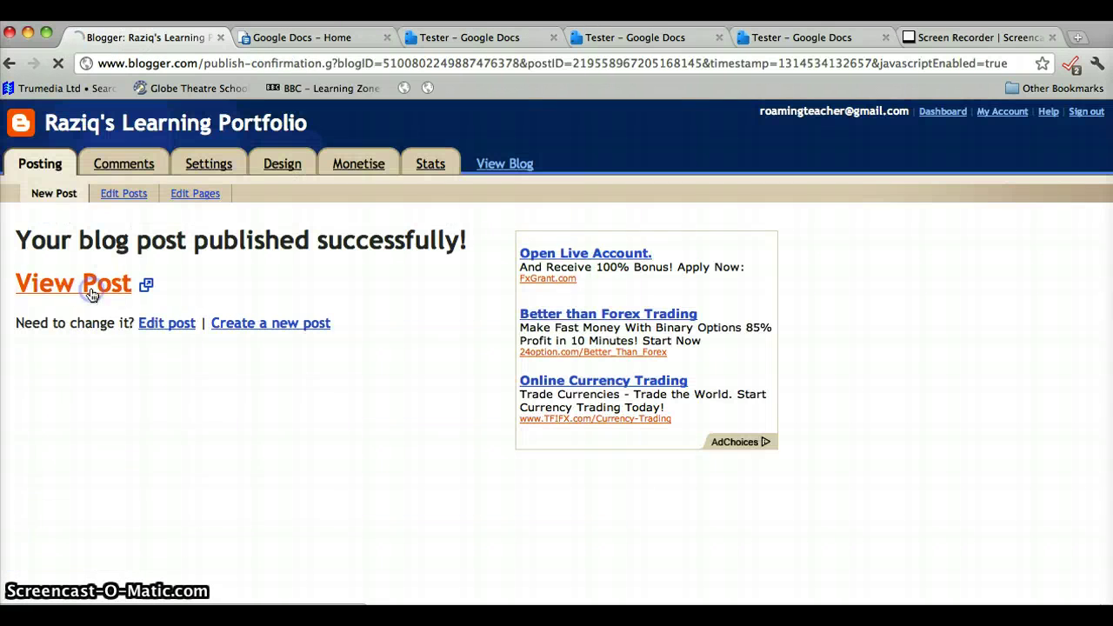
left_click(91, 294)
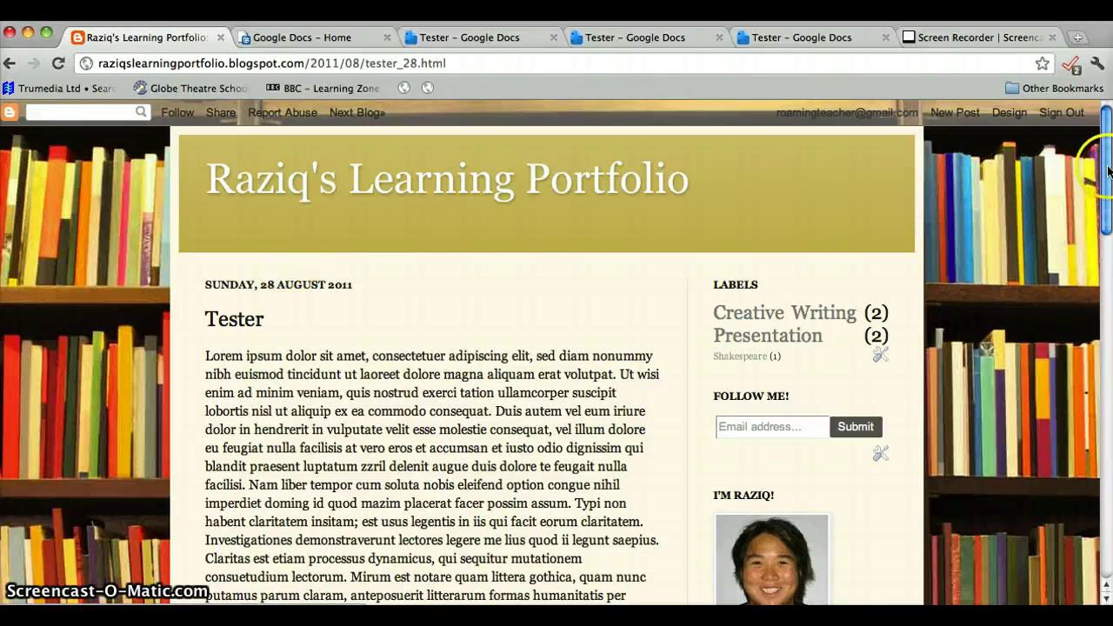
left_click_drag(1108, 172, 1102, 349)
left_click_drag(542, 514, 593, 515)
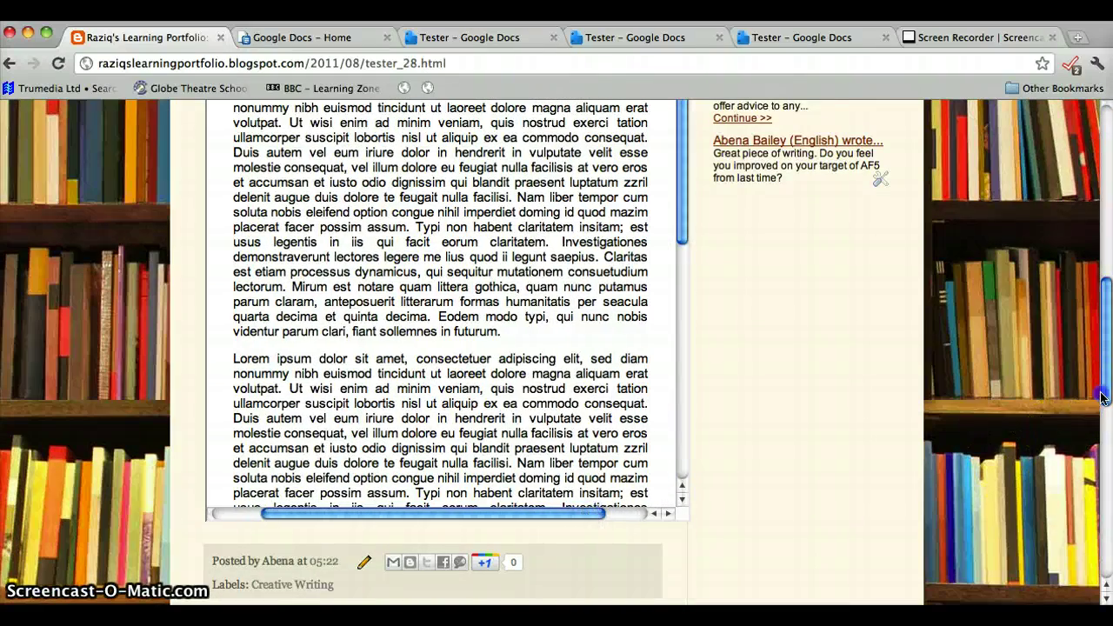
left_click_drag(1102, 397, 1107, 211)
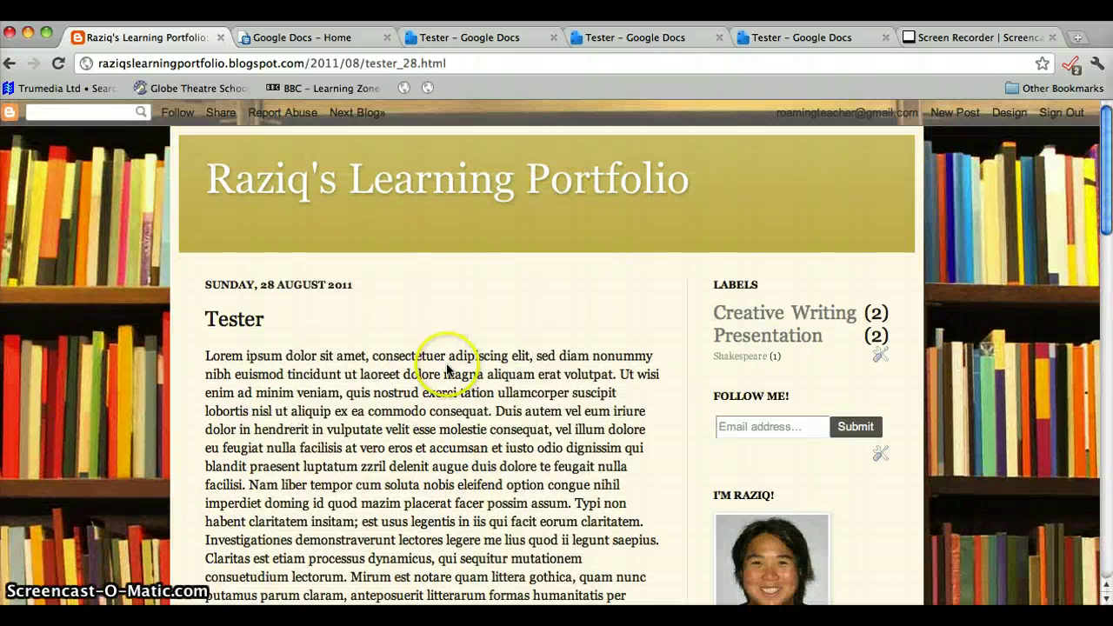
left_click(472, 38)
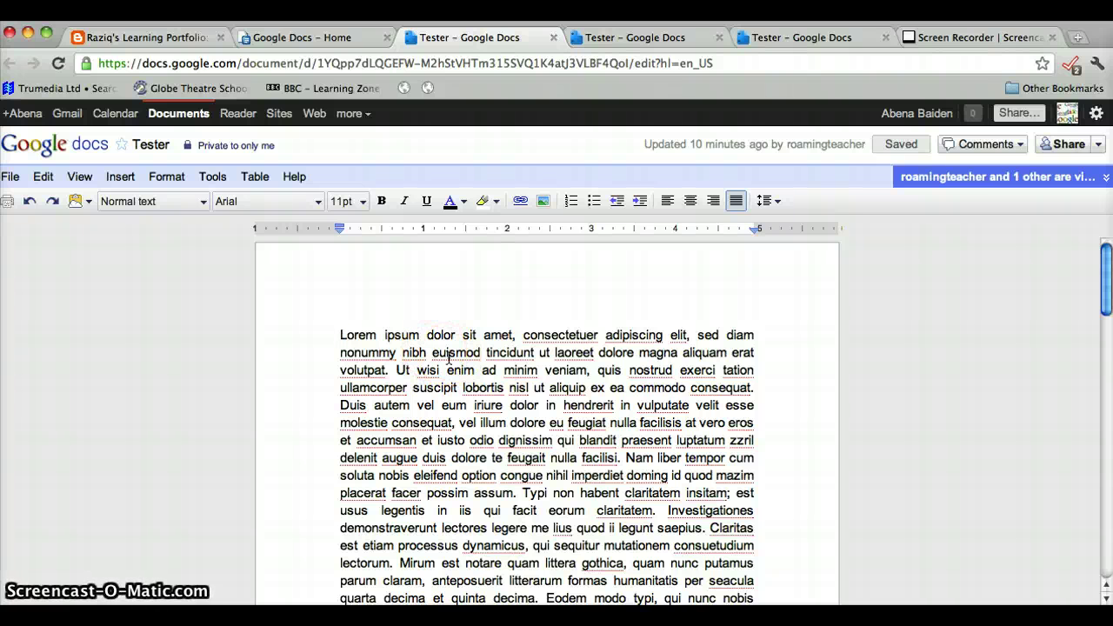
Change the Tester doc's Page setup paper size to B5 (176mm x 250mm), then return to the live Tester post
left_click(10, 178)
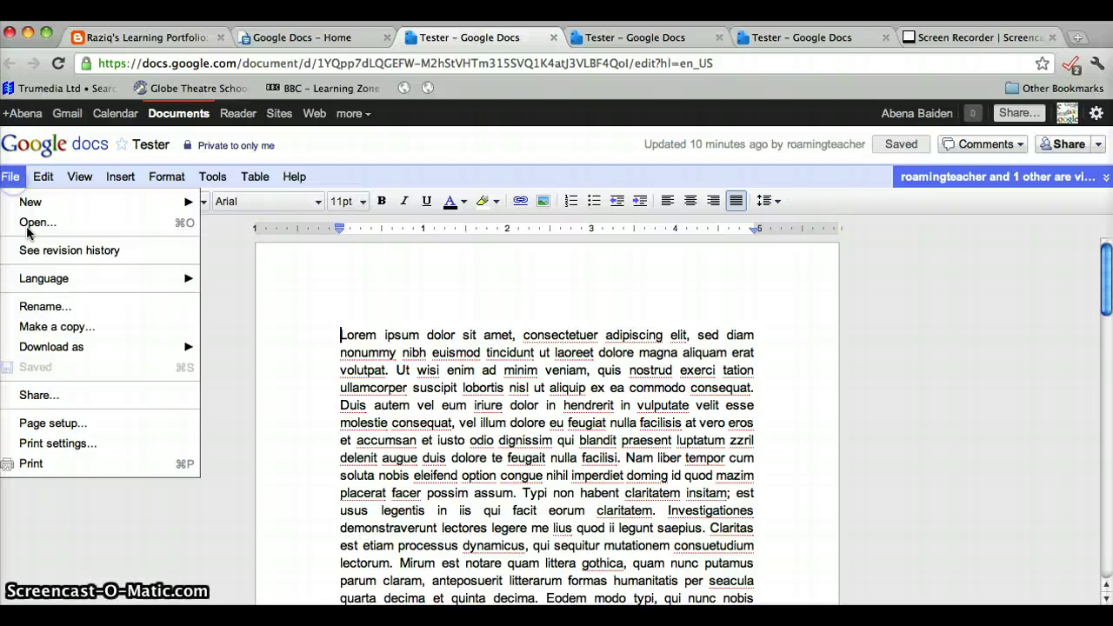
left_click(84, 430)
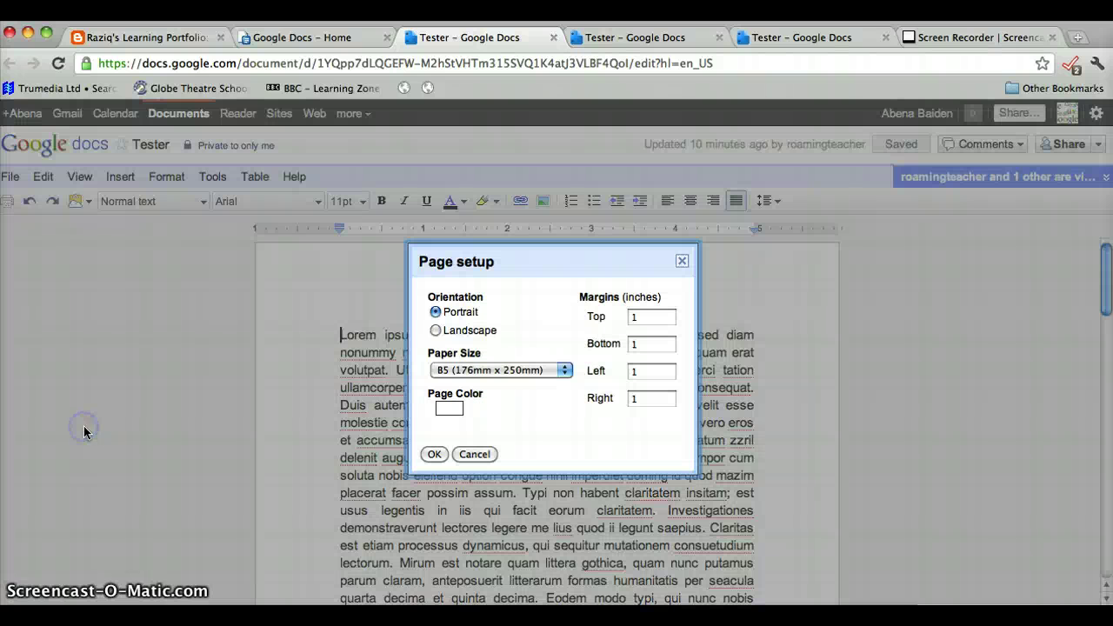
left_click(443, 369)
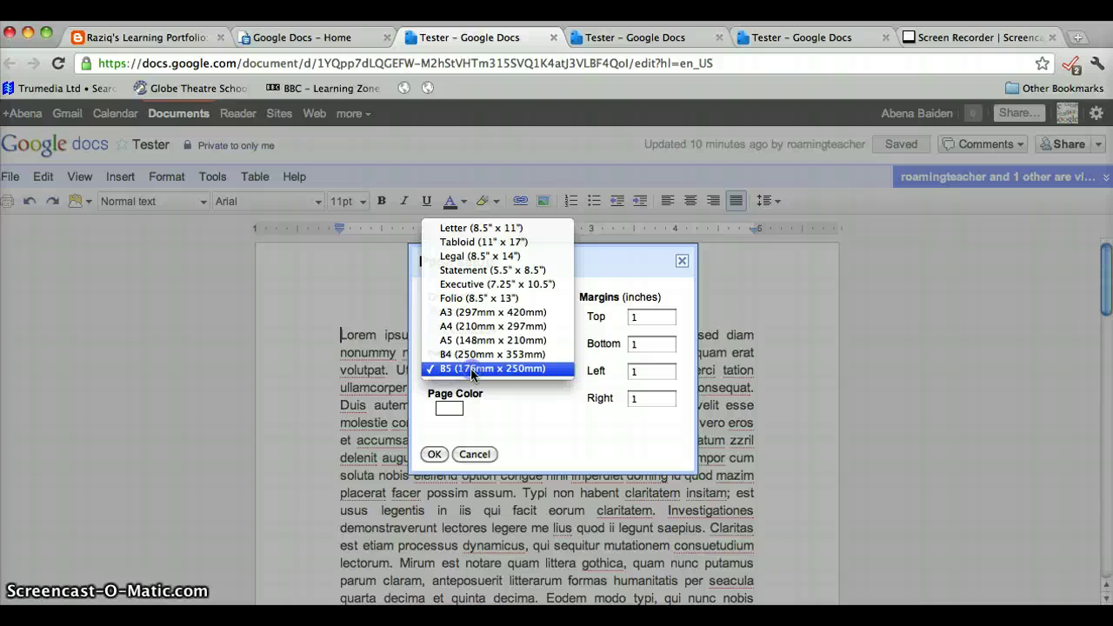
left_click(472, 369)
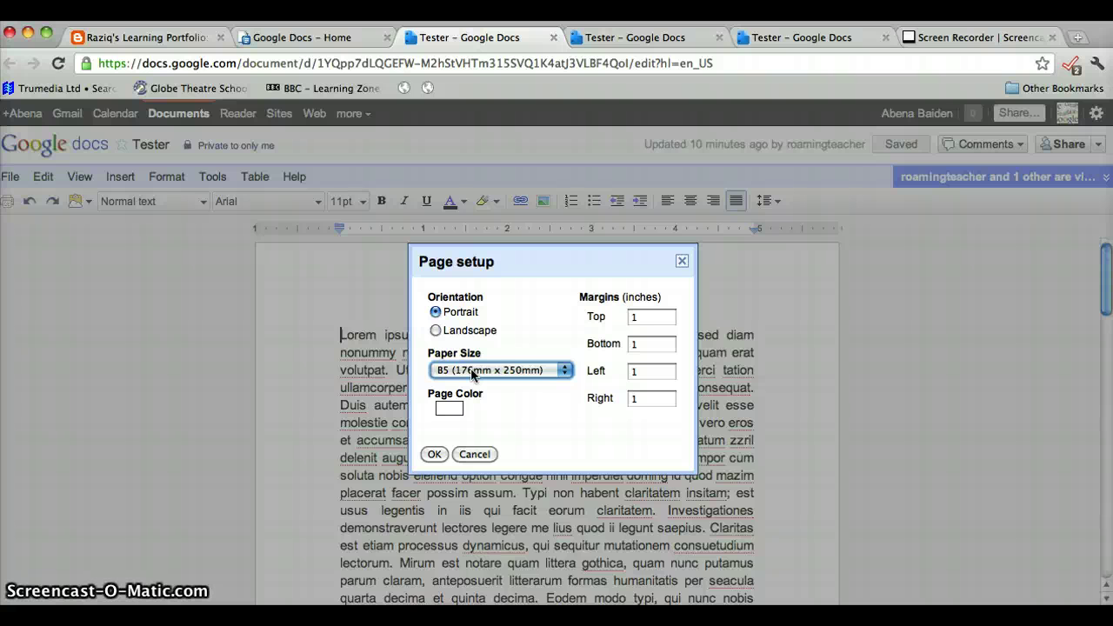
left_click(433, 454)
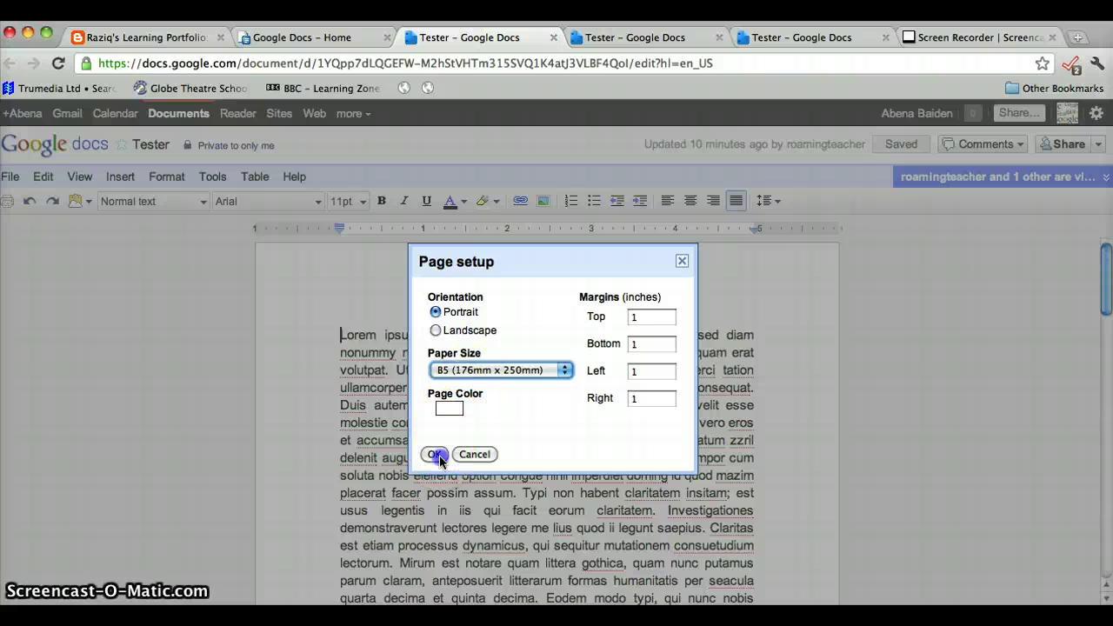
left_click(883, 142)
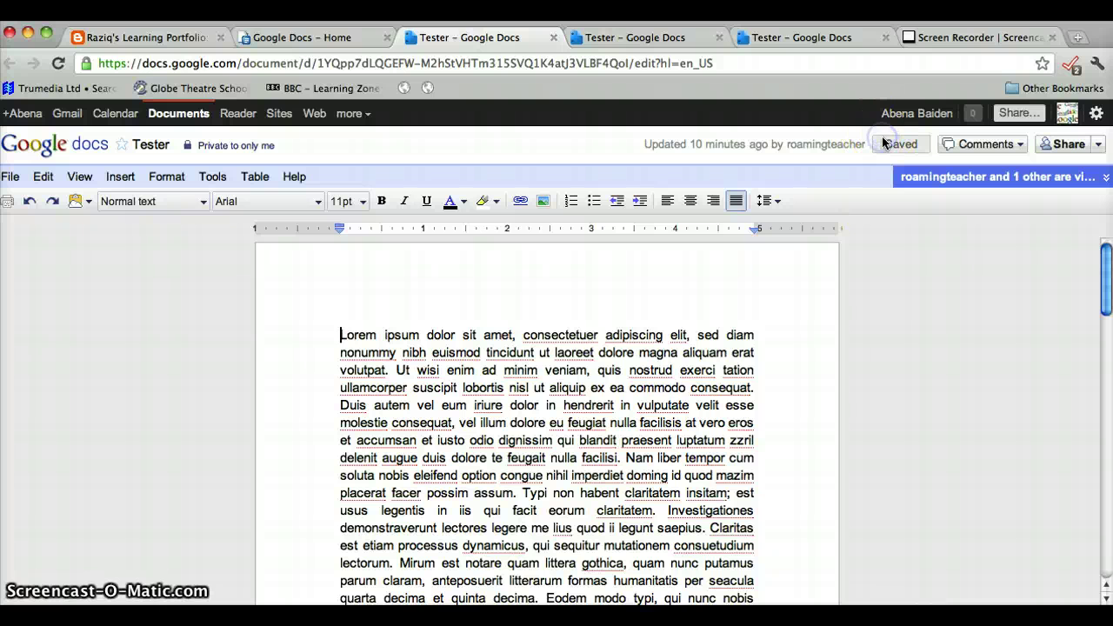
left_click(168, 44)
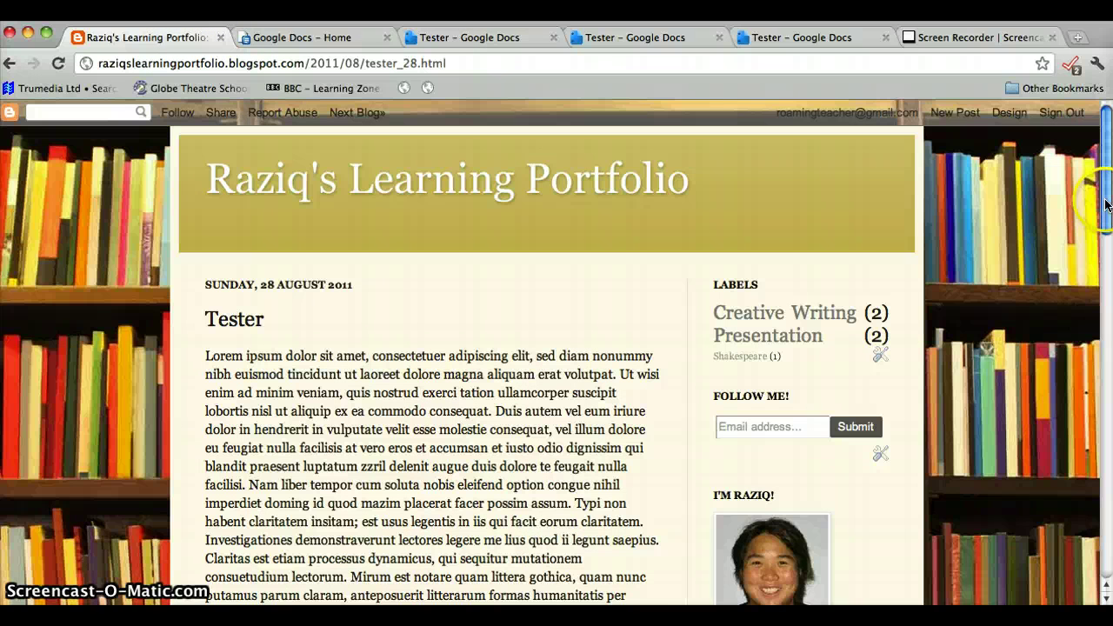